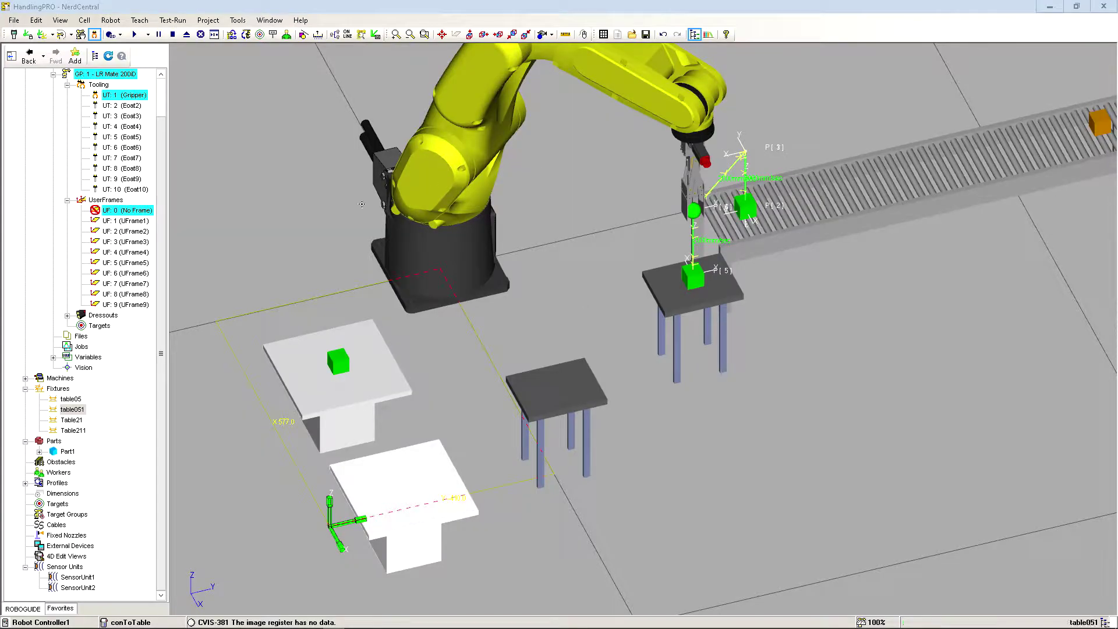
- Inspect the dark and white table fixtures and the parts placed on them in the workcell
{"action": "middle_click_drag", "start_coordinate": [445, 389], "coordinate": [458, 287]}
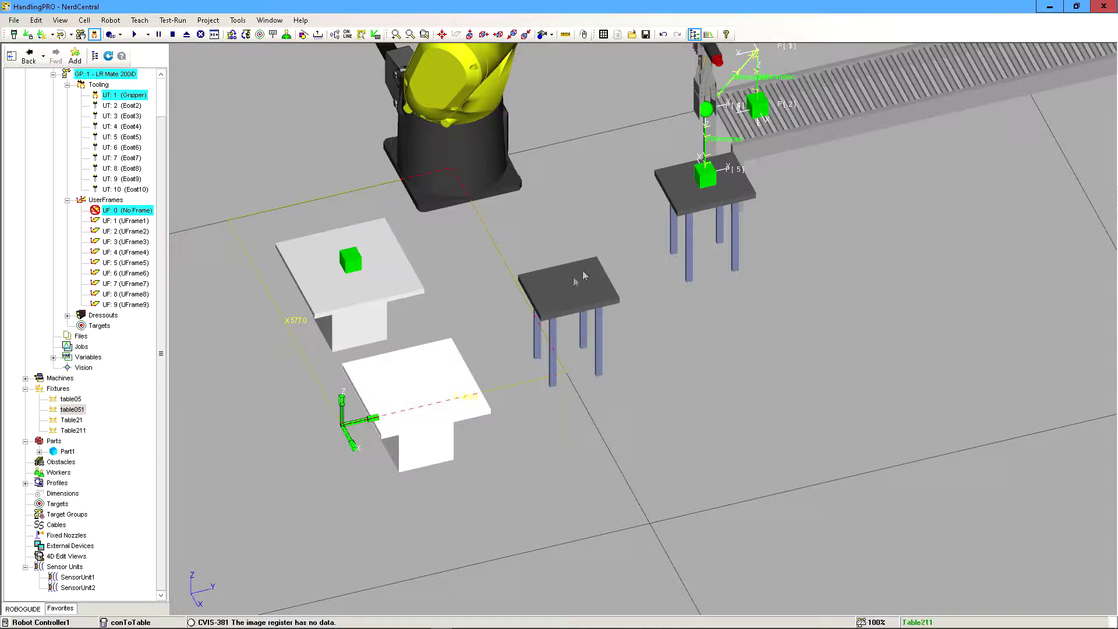
{"action": "left_click", "coordinate": [550, 292]}
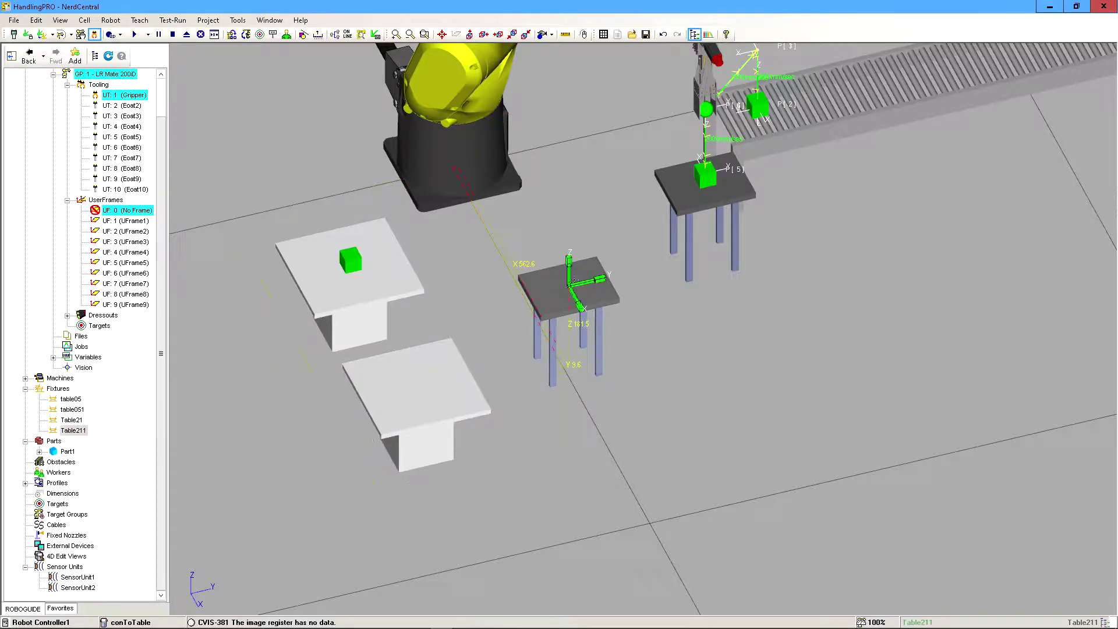
{"action": "left_click", "coordinate": [408, 417]}
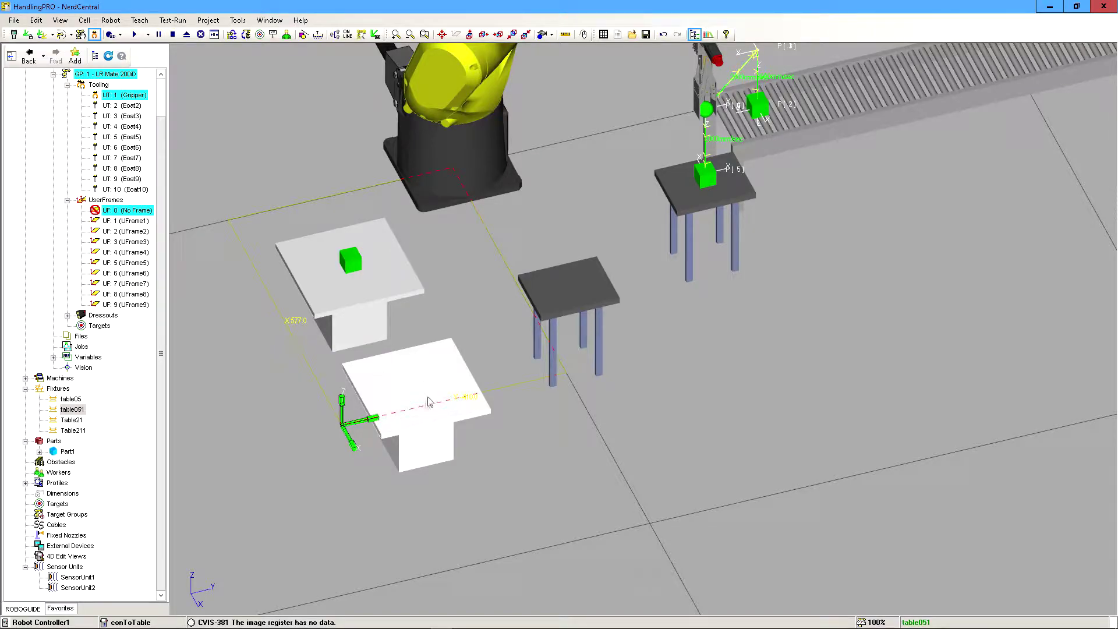
{"action": "left_click", "coordinate": [714, 170]}
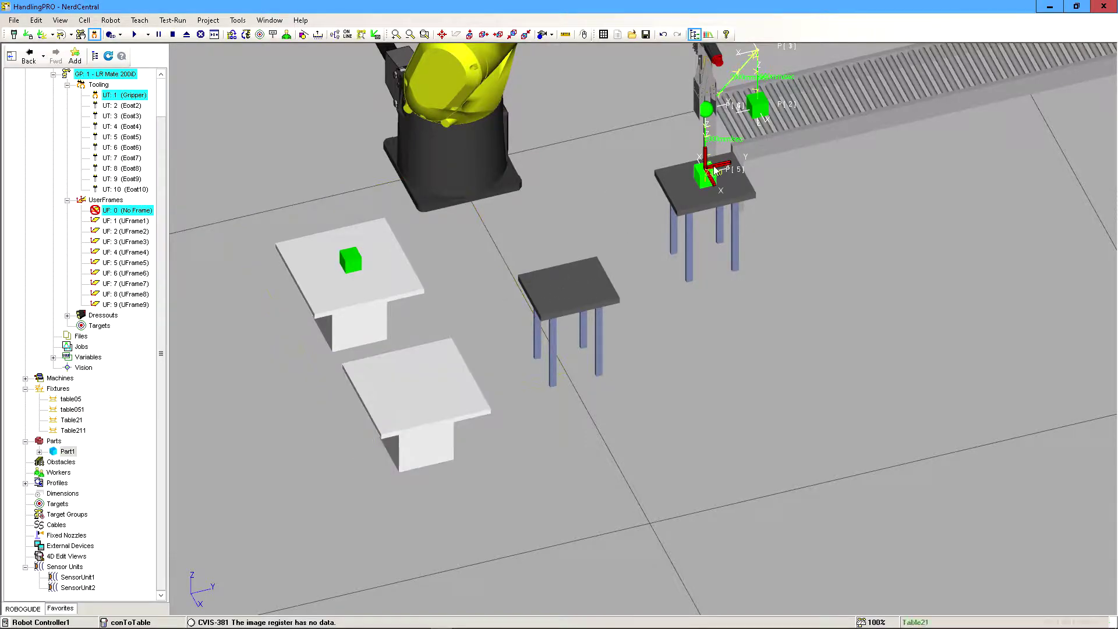
{"action": "scroll", "coordinate": [606, 298], "scroll_direction": "down", "scroll_amount": 3}
{"action": "right_click_drag", "start_coordinate": [608, 227], "coordinate": [575, 291], "text": "ctrl"}
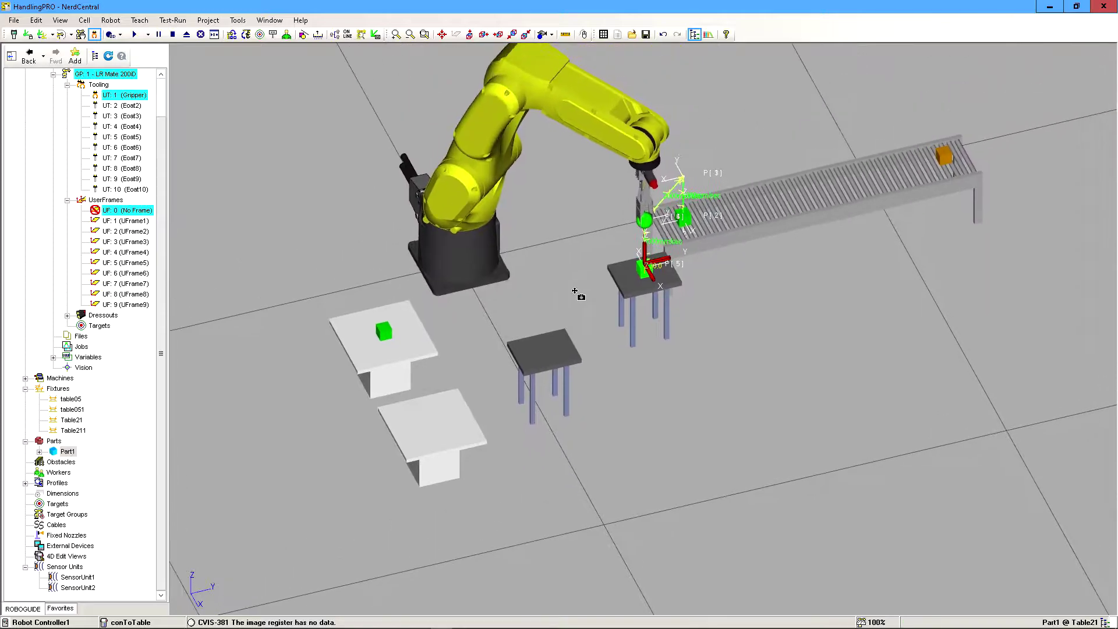
{"action": "left_click", "coordinate": [540, 338]}
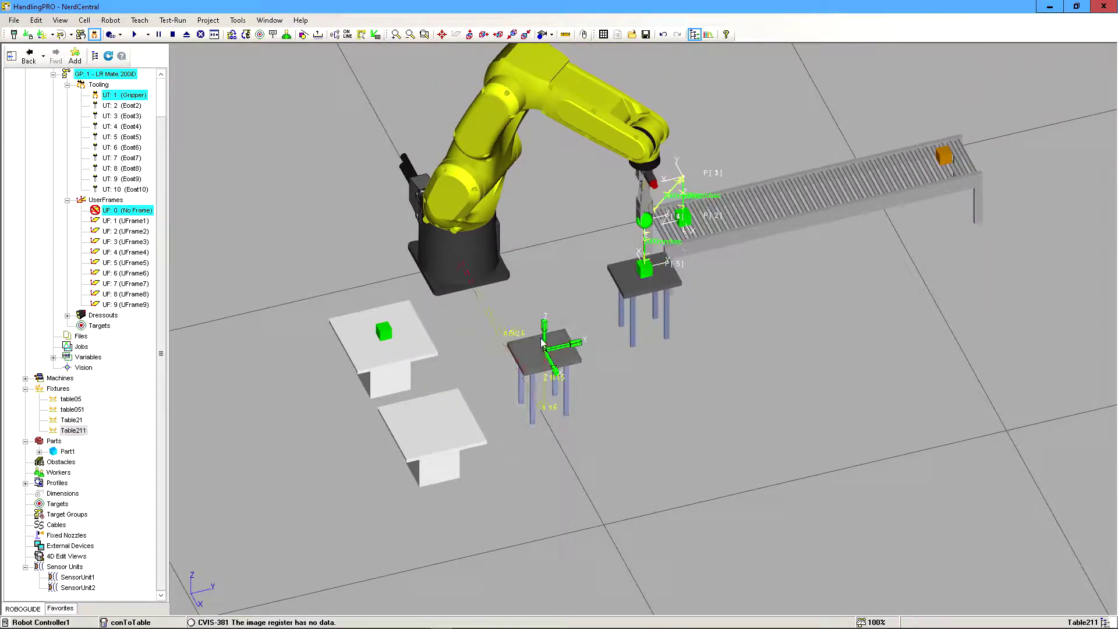
- Add a new box part to the workcell's parts
{"action": "right_click", "coordinate": [55, 417]}
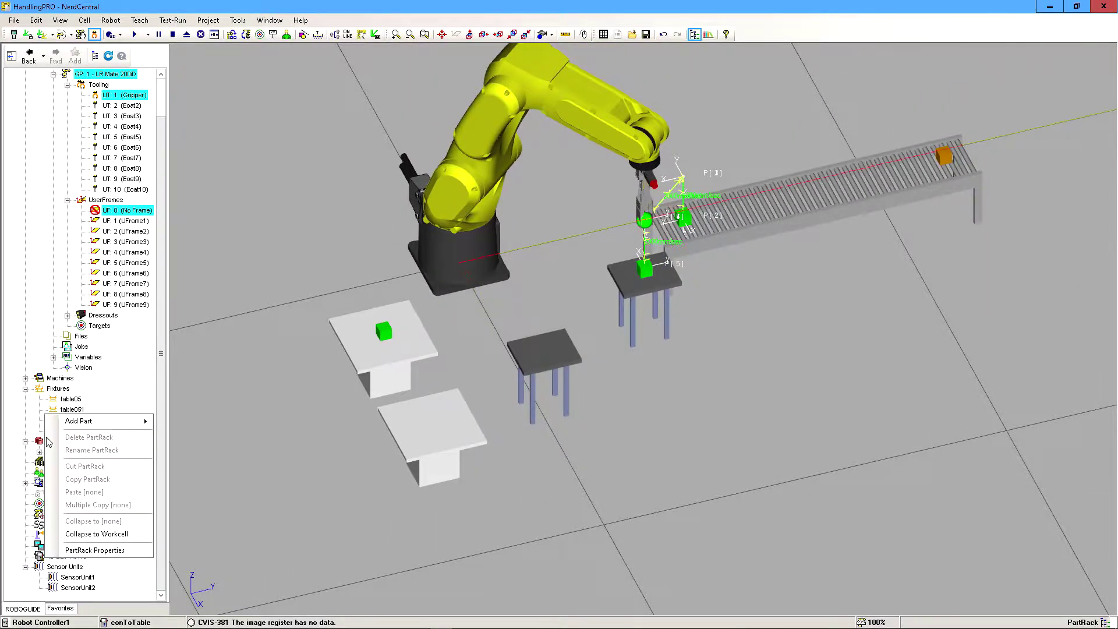
{"action": "mouse_move", "coordinate": [105, 421]}
{"action": "left_click", "coordinate": [203, 464]}
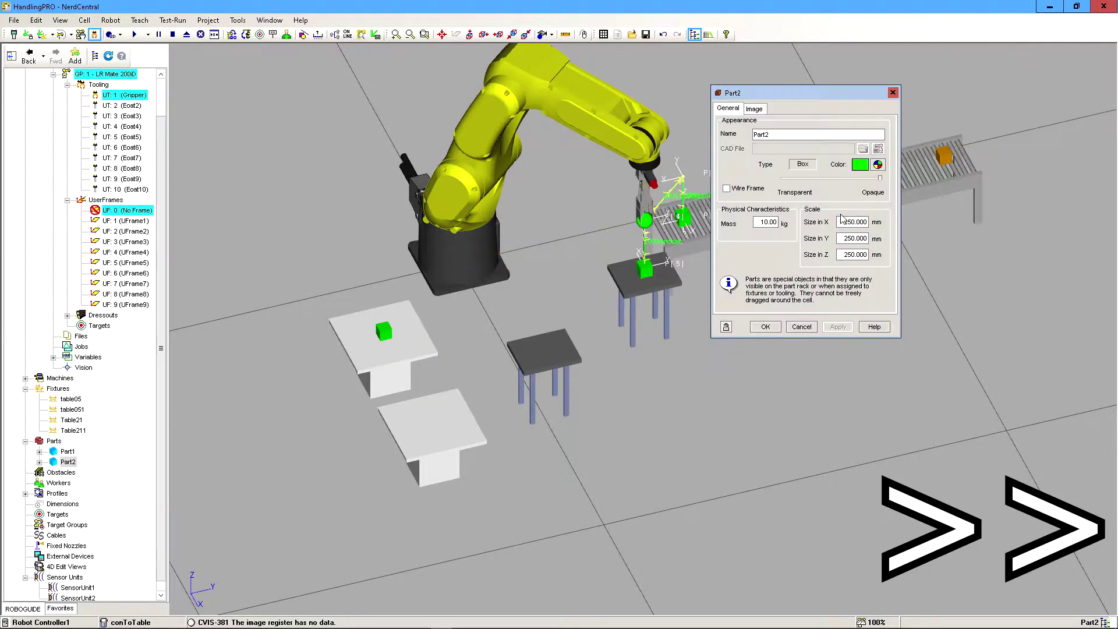
{"action": "left_click", "coordinate": [766, 327]}
- Assign Part2 to the table051 fixture and select it in the fixture's parts list
{"action": "double_click", "coordinate": [449, 425]}
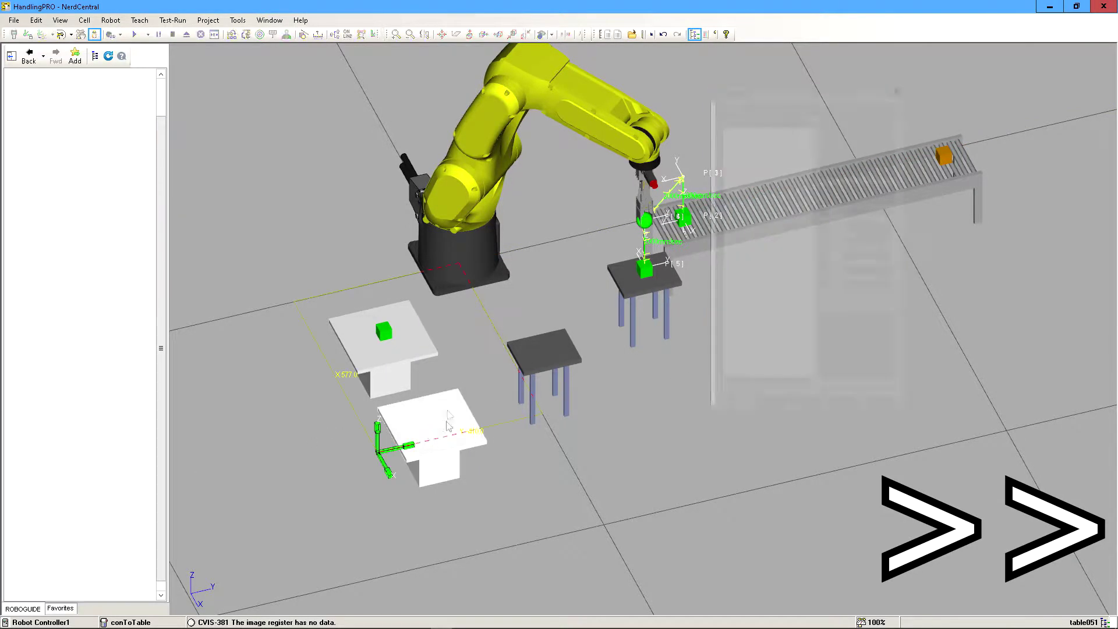
{"action": "left_click", "coordinate": [737, 138]}
{"action": "left_click", "coordinate": [841, 399]}
{"action": "left_click", "coordinate": [759, 139]}
- Enable editing of Part2's offset and move it onto the table051 tabletop, at about X 33, Y 92, Z 167 mm
{"action": "left_click", "coordinate": [825, 195]}
{"action": "scroll", "coordinate": [437, 440], "scroll_direction": "up", "scroll_amount": 3}
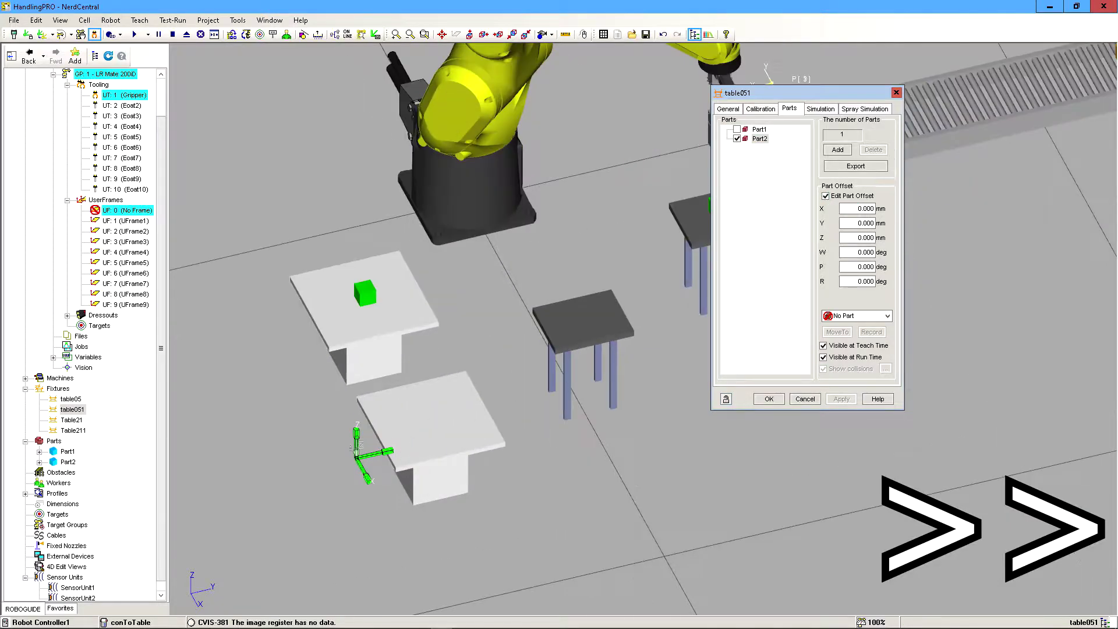
{"action": "left_click_drag", "start_coordinate": [355, 437], "coordinate": [355, 342]}
{"action": "left_click_drag", "start_coordinate": [389, 355], "coordinate": [435, 351]}
{"action": "right_click_drag", "start_coordinate": [466, 402], "coordinate": [432, 385]}
{"action": "left_click_drag", "start_coordinate": [433, 389], "coordinate": [411, 378]}
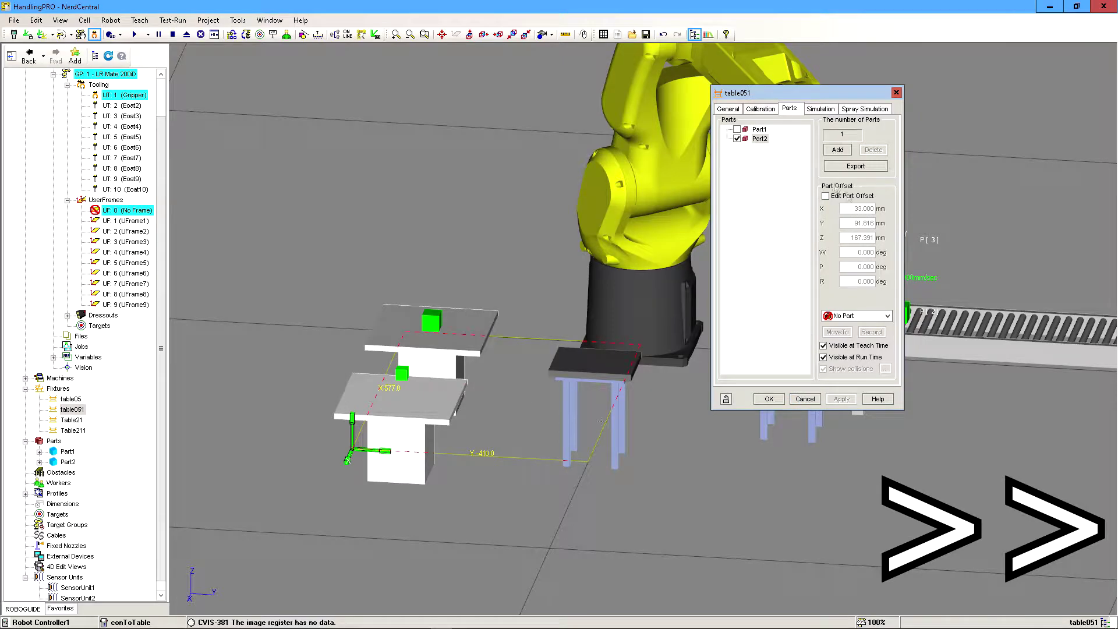
- Set Part2's Z offset on table051 to 159 mm and apply it
{"action": "left_click", "coordinate": [826, 196]}
{"action": "double_click", "coordinate": [858, 237]}
{"action": "type", "text": "159"}
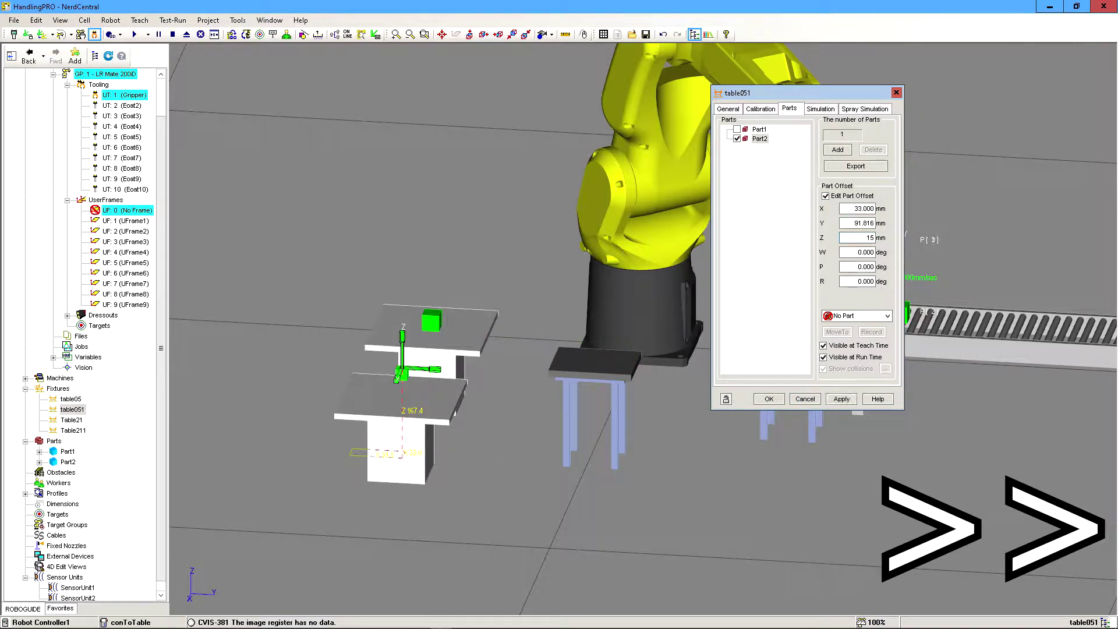
{"action": "left_click", "coordinate": [842, 400]}
{"action": "left_click", "coordinate": [850, 316]}
{"action": "left_click", "coordinate": [856, 328]}
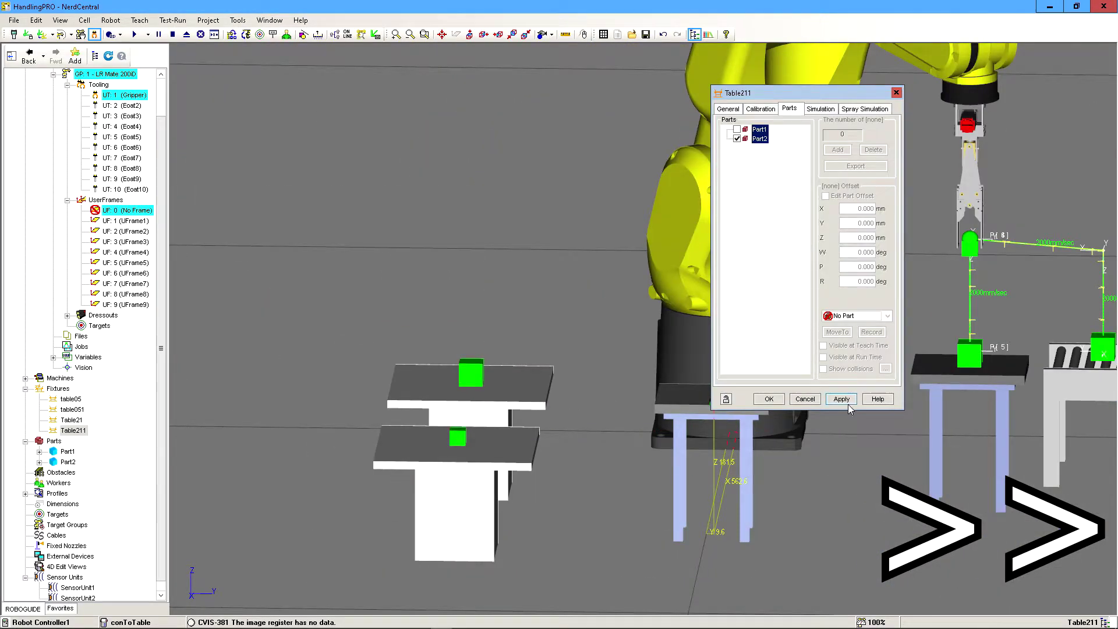
- Set Part2's Z offset on the Table211 fixture to 20 mm and accept the fixture's properties
{"action": "left_click", "coordinate": [760, 139]}
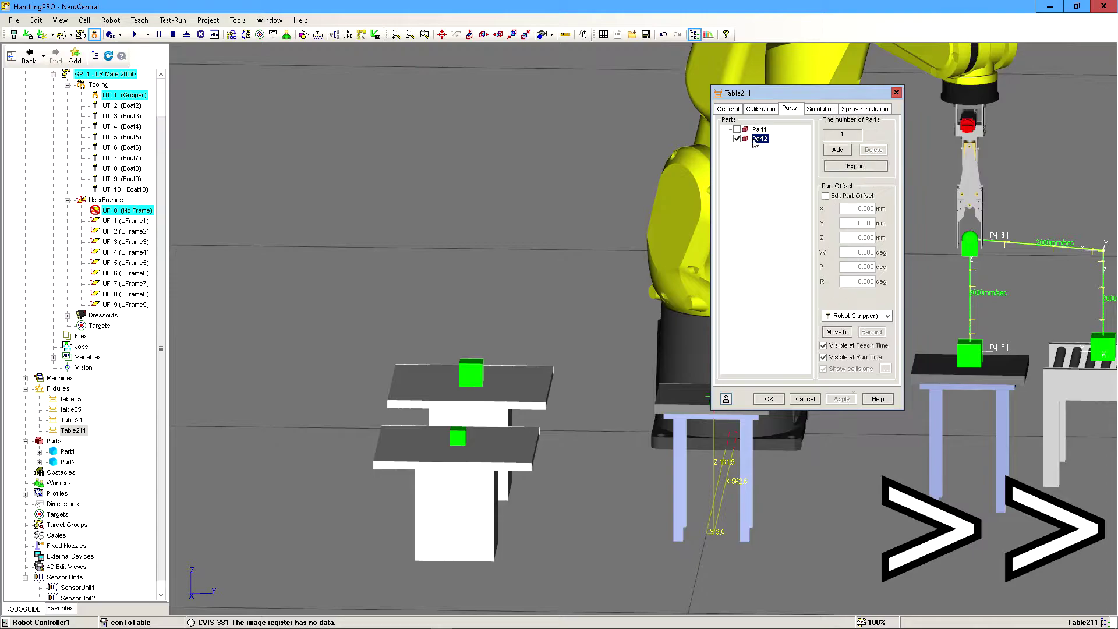
{"action": "left_click", "coordinate": [826, 195]}
{"action": "right_click_drag", "start_coordinate": [693, 376], "coordinate": [567, 388], "text": "ctrl"}
{"action": "scroll", "coordinate": [615, 389], "scroll_direction": "up", "scroll_amount": 2}
{"action": "double_click", "coordinate": [856, 238]}
{"action": "type", "text": "20"}
{"action": "left_click", "coordinate": [843, 399]}
{"action": "left_click", "coordinate": [769, 399]}
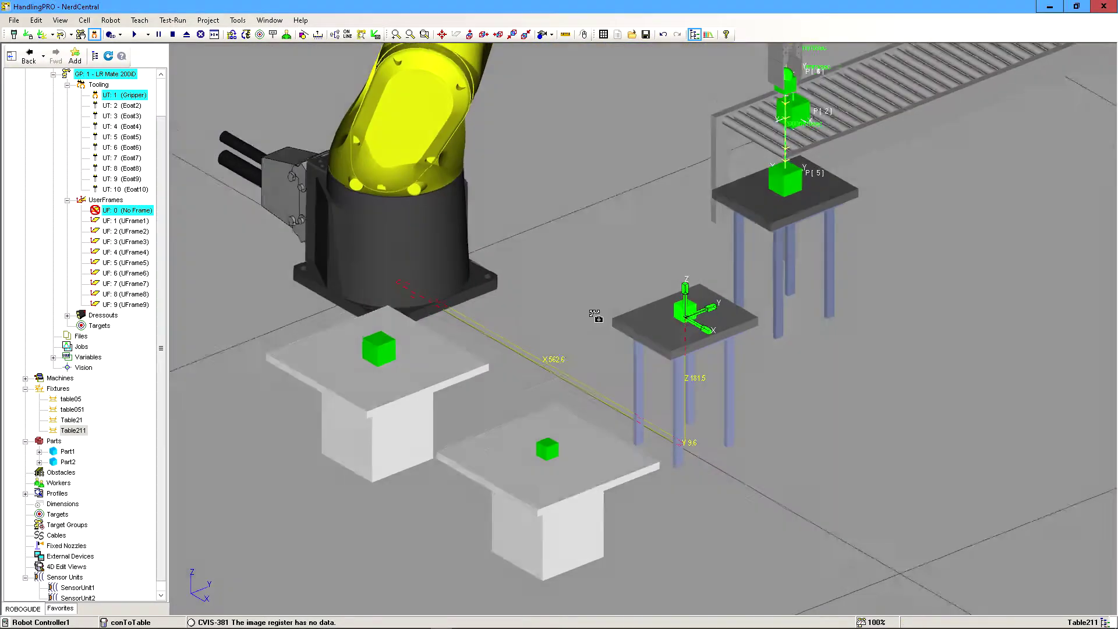
- Collapse the UserFrames branch of the robot and select the controller's Vision node
{"action": "scroll", "coordinate": [595, 315], "scroll_direction": "down", "scroll_amount": 2}
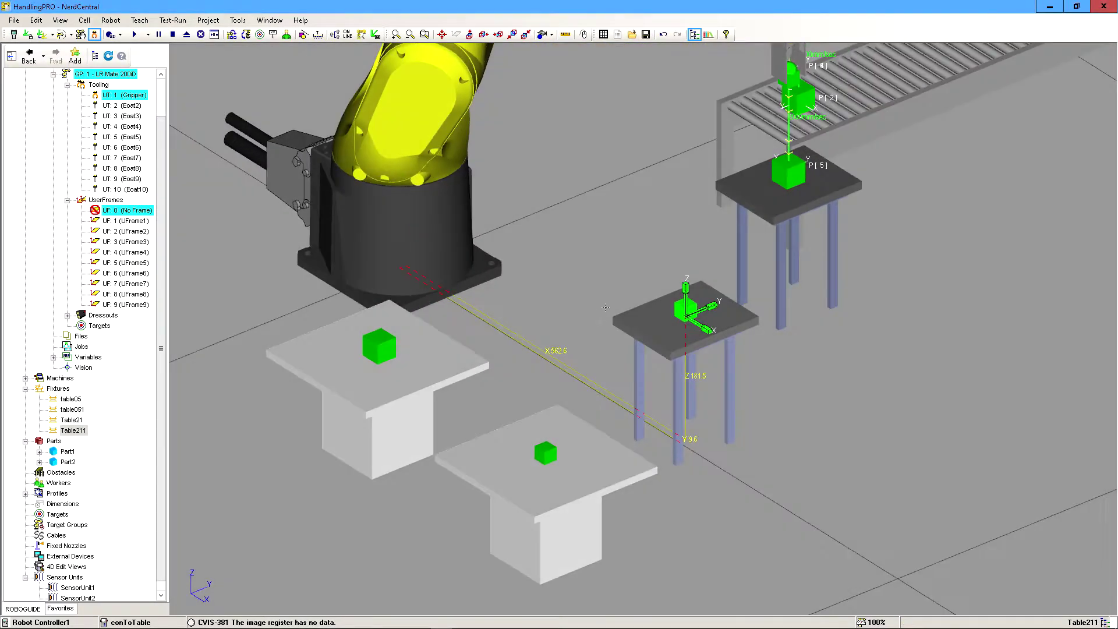
{"action": "right_click_drag", "start_coordinate": [608, 306], "coordinate": [590, 304]}
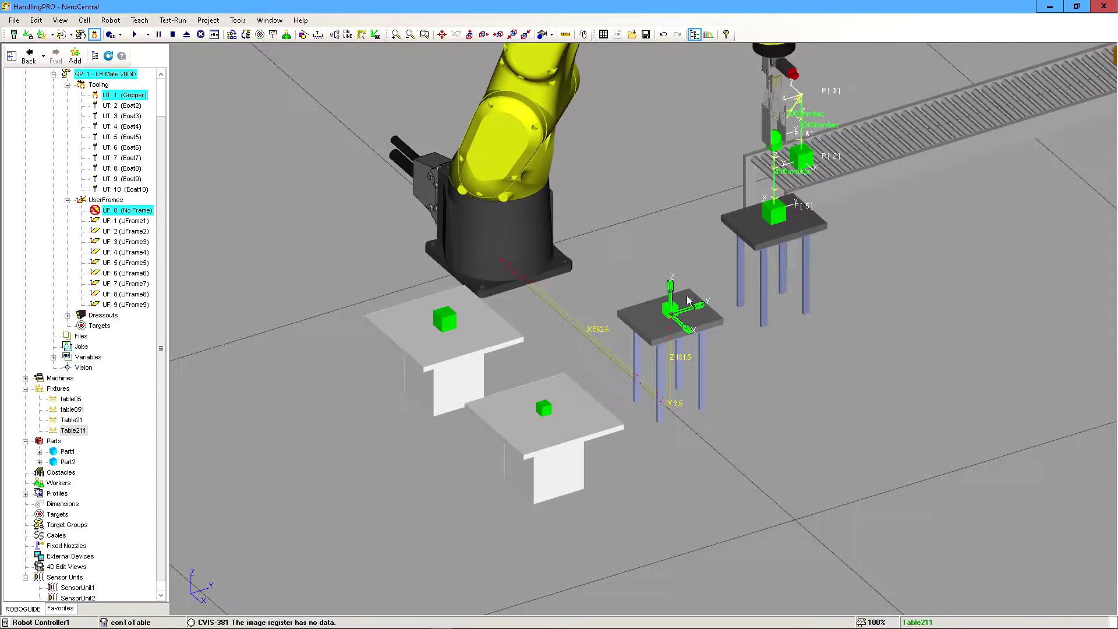
{"action": "scroll", "coordinate": [91, 268], "scroll_direction": "up", "scroll_amount": 2}
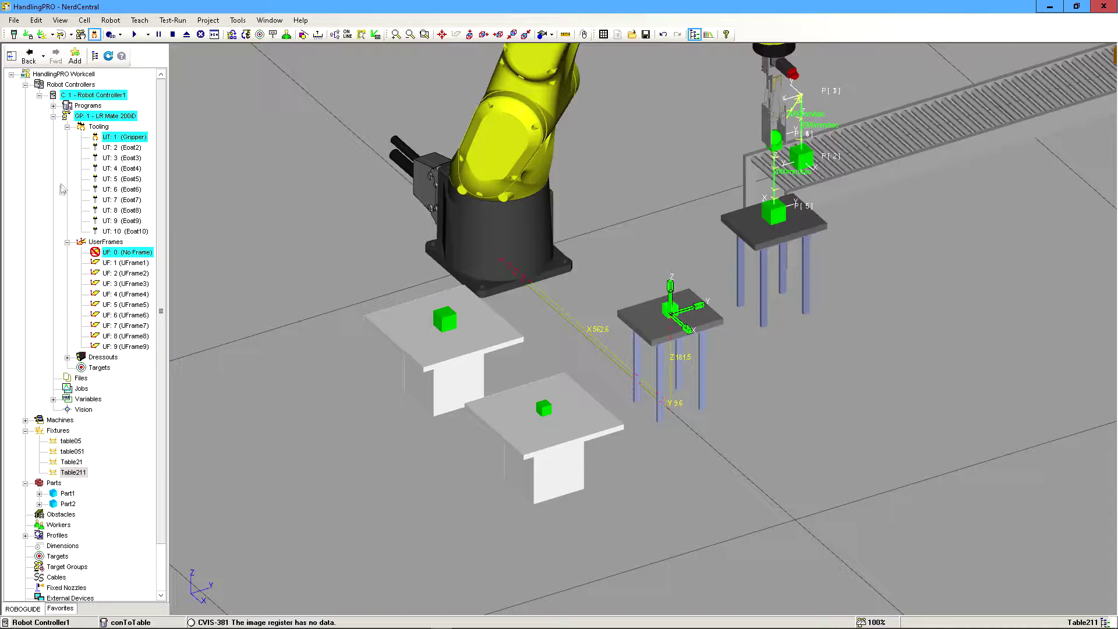
{"action": "left_click", "coordinate": [67, 241]}
{"action": "left_click", "coordinate": [84, 306]}
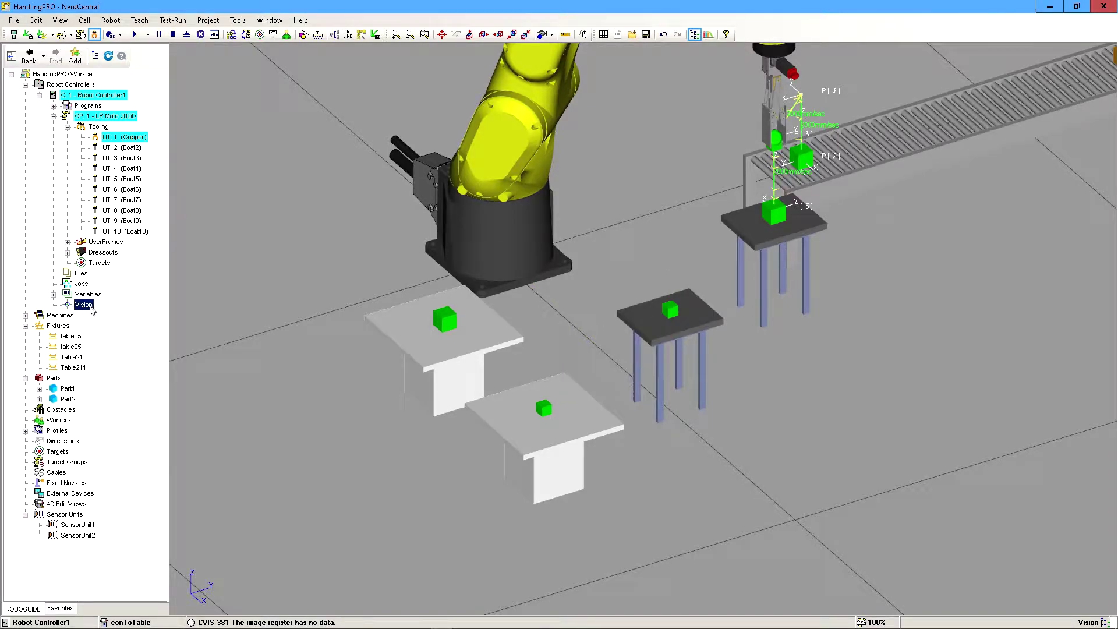
- Check the LR Mate 200iD's installed software options for iRVision packages through Serialize Robot, then leave without changing the configuration
{"action": "double_click", "coordinate": [509, 254]}
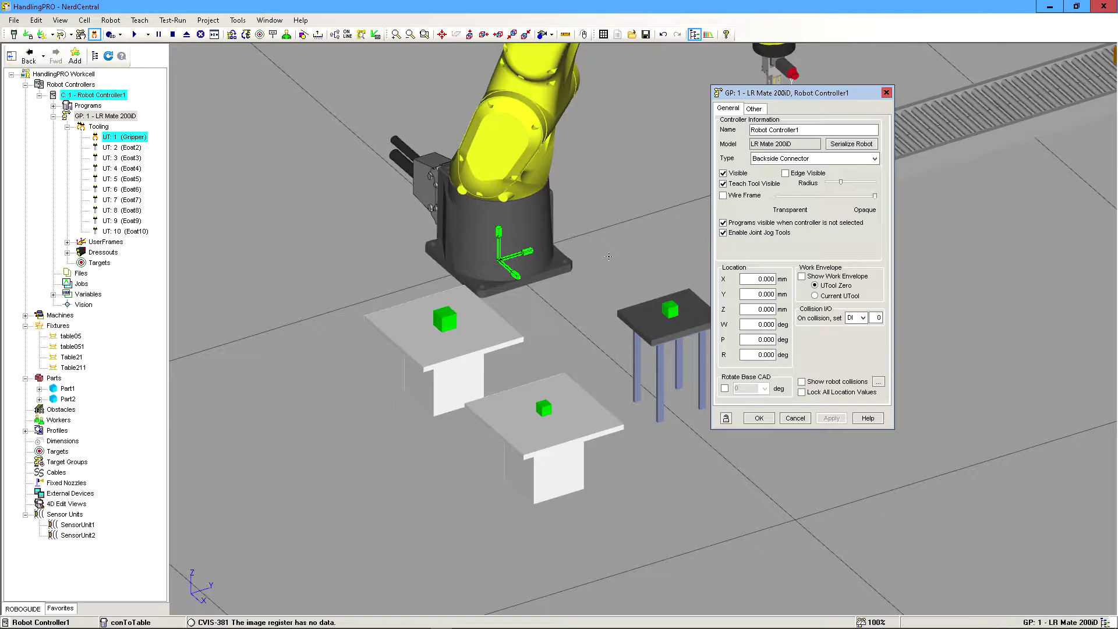
{"action": "left_click", "coordinate": [849, 145]}
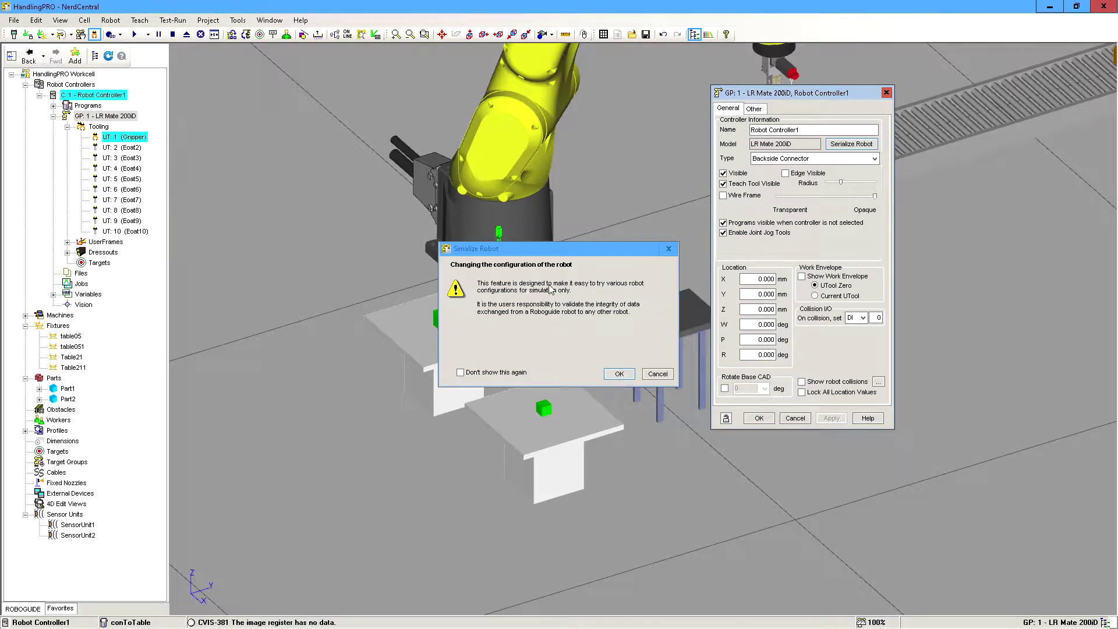
{"action": "left_click", "coordinate": [618, 375]}
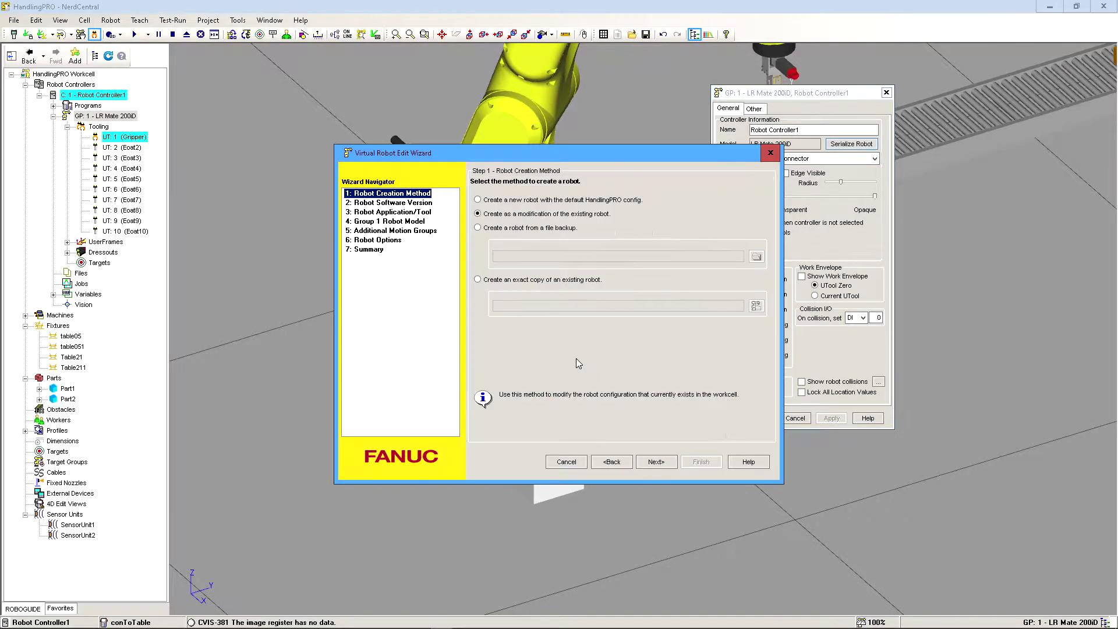
{"action": "left_click", "coordinate": [385, 240]}
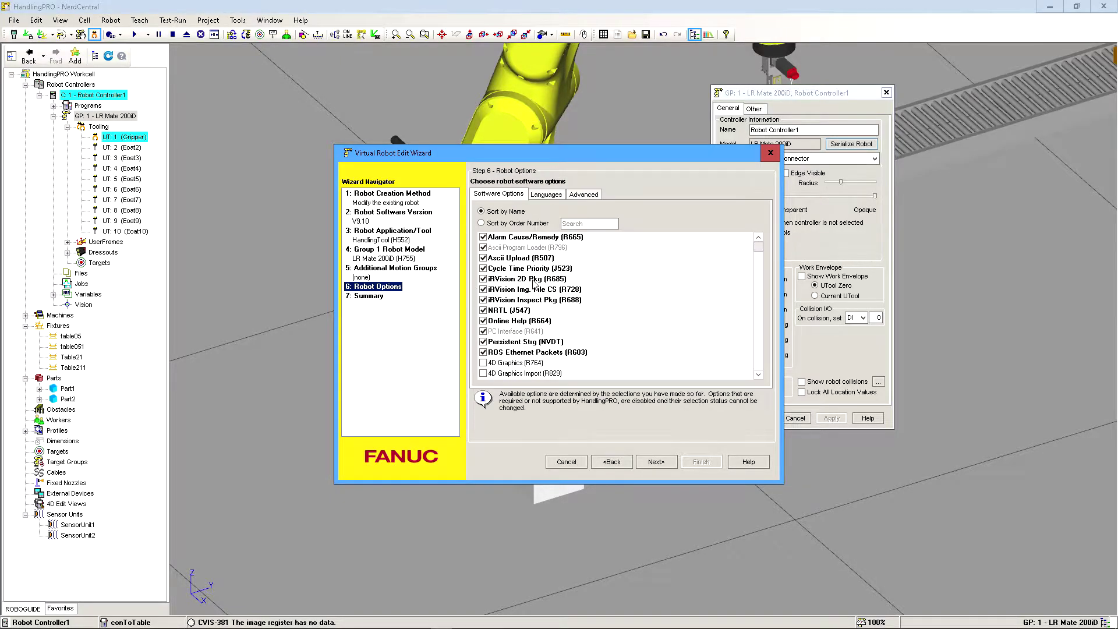
{"action": "mouse_move", "coordinate": [760, 246]}
{"action": "left_mouse_down"}
{"action": "mouse_move", "coordinate": [760, 309]}
{"action": "mouse_move", "coordinate": [762, 245]}
{"action": "left_mouse_up"}
{"action": "left_click", "coordinate": [566, 462]}
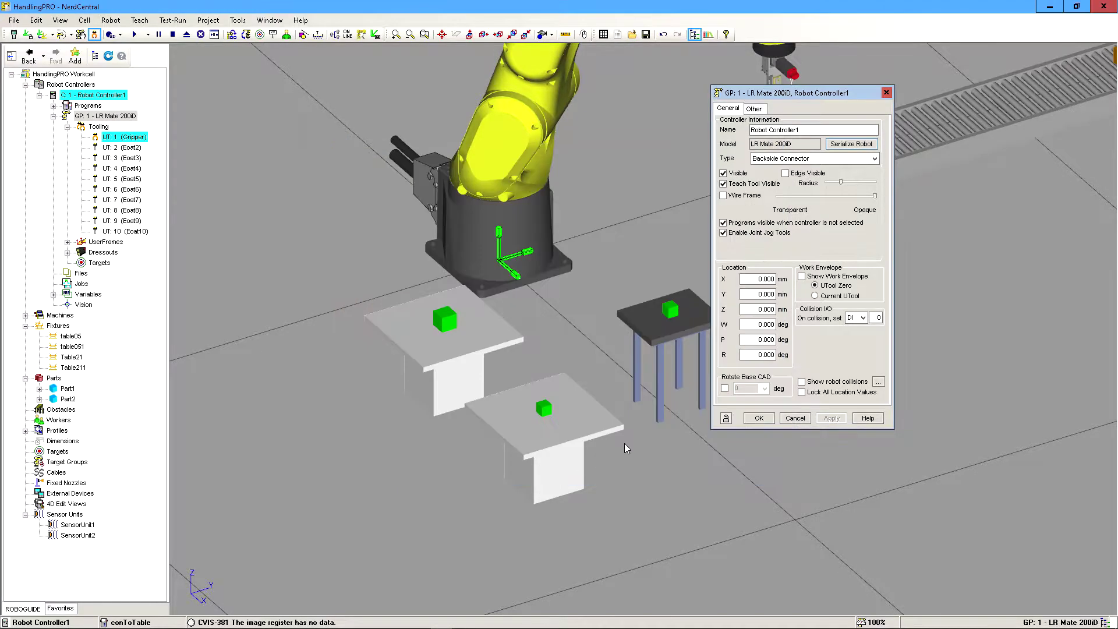
{"action": "left_click", "coordinate": [795, 419]}
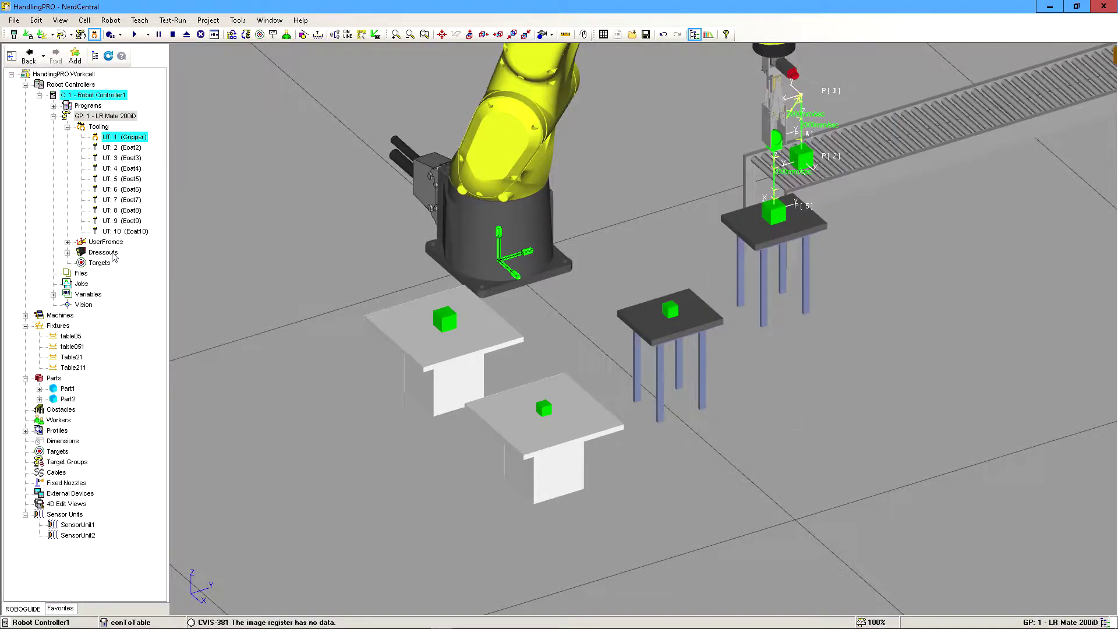
- Check whether Enable Vision Simulation is turned on for the controller's Vision node
{"action": "right_click", "coordinate": [87, 305]}
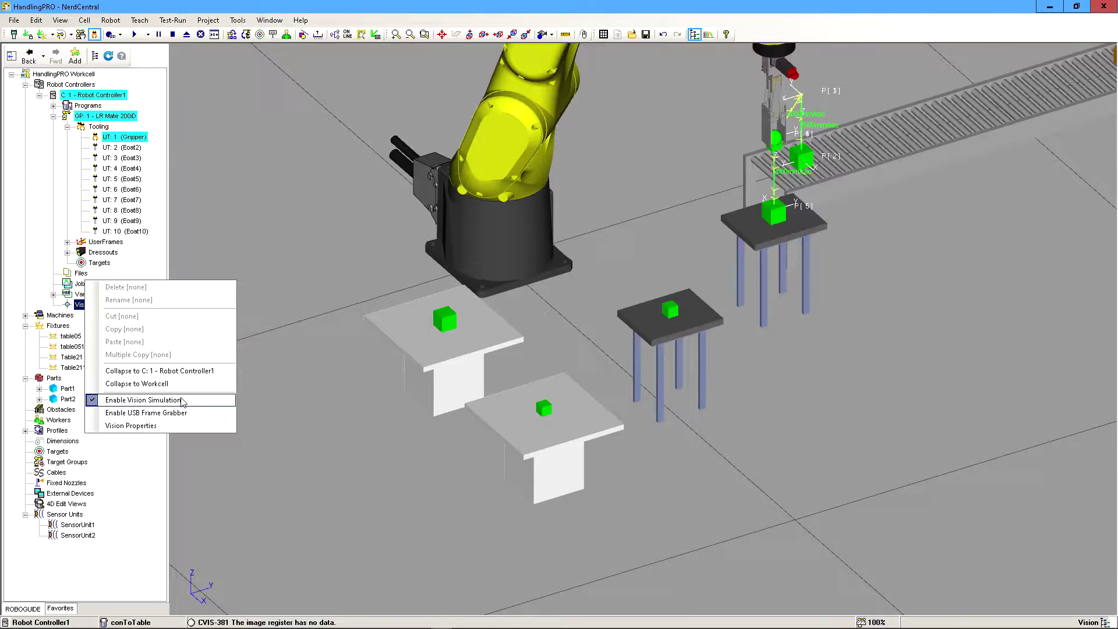
{"action": "left_click", "coordinate": [291, 360]}
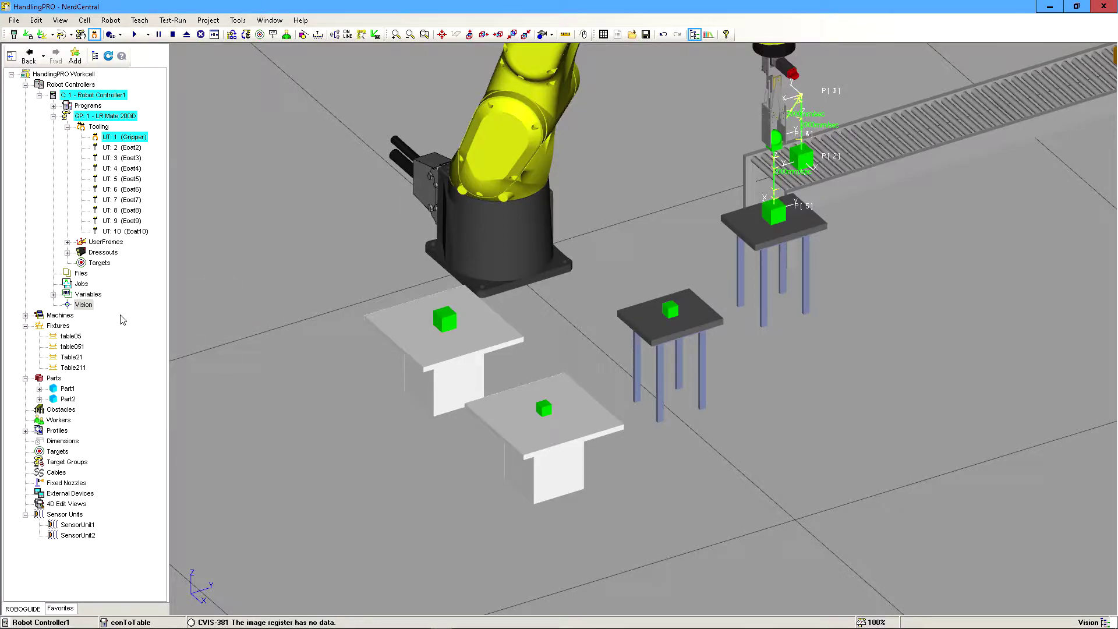
{"action": "right_click", "coordinate": [81, 305]}
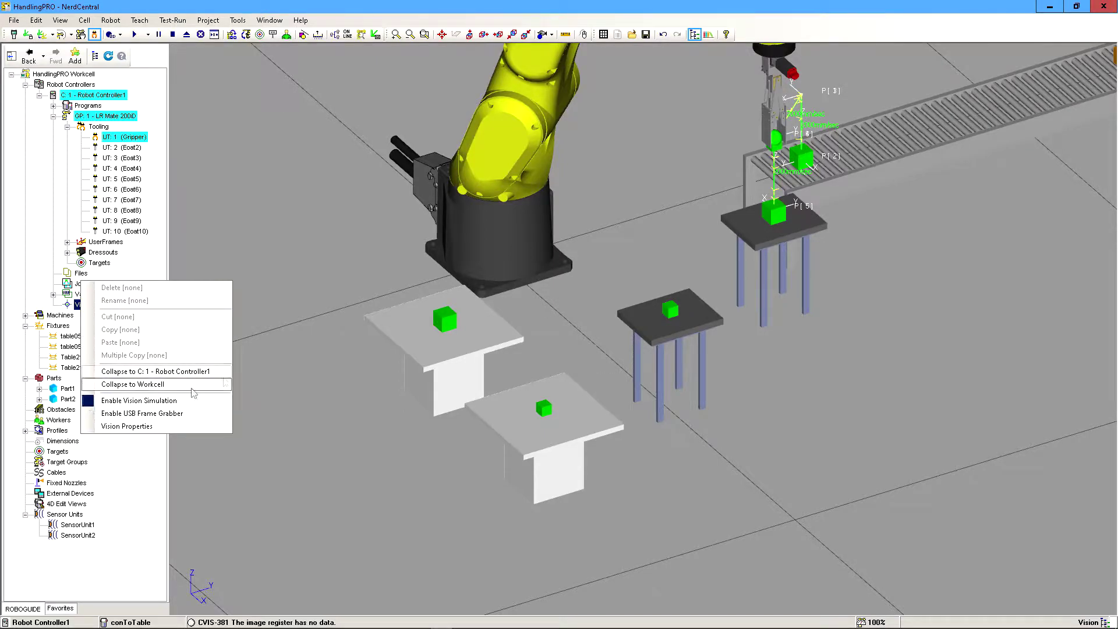
{"action": "left_click", "coordinate": [297, 304]}
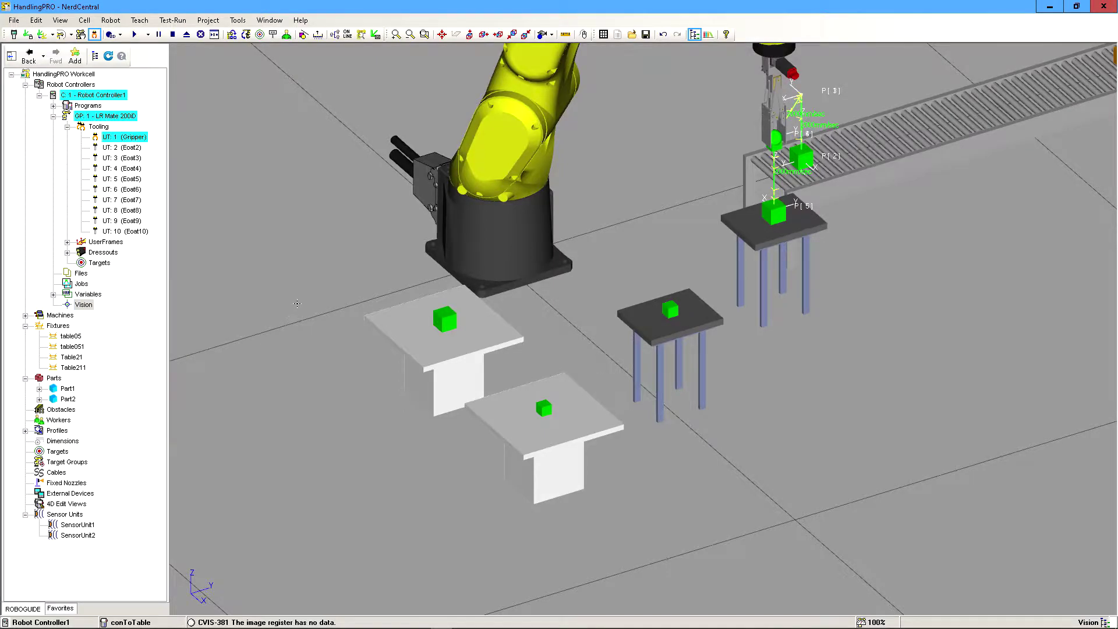
- Delete the sensor units SensorUnit1 and SensorUnit2 from the workcell
{"action": "left_click", "coordinate": [76, 526]}
{"action": "left_click", "coordinate": [76, 535]}
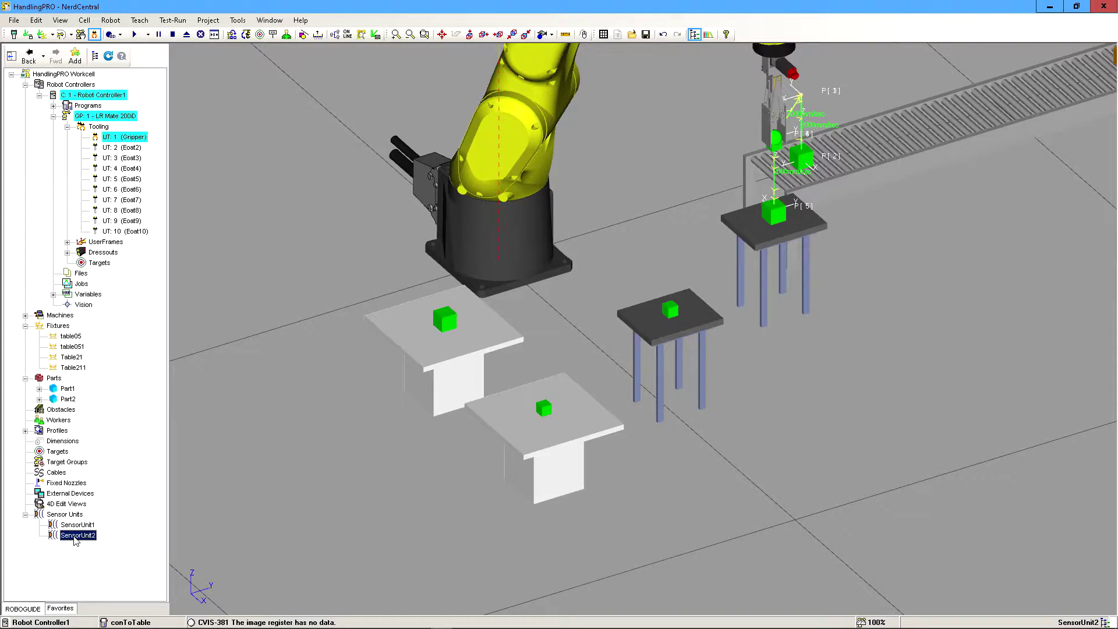
{"action": "right_click", "coordinate": [75, 524]}
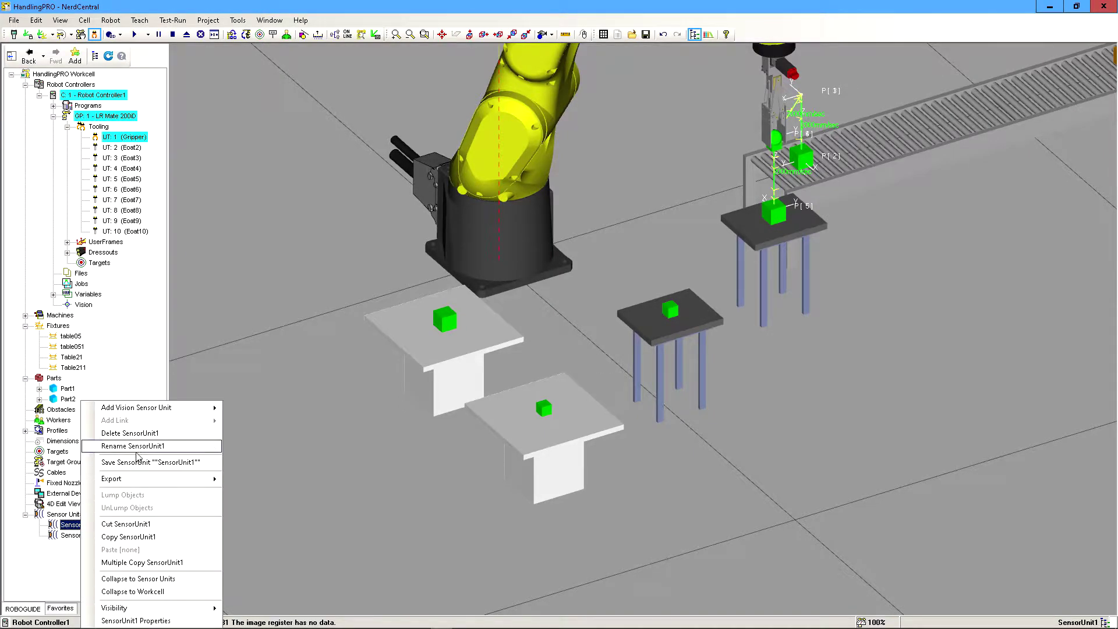
{"action": "left_click", "coordinate": [129, 433]}
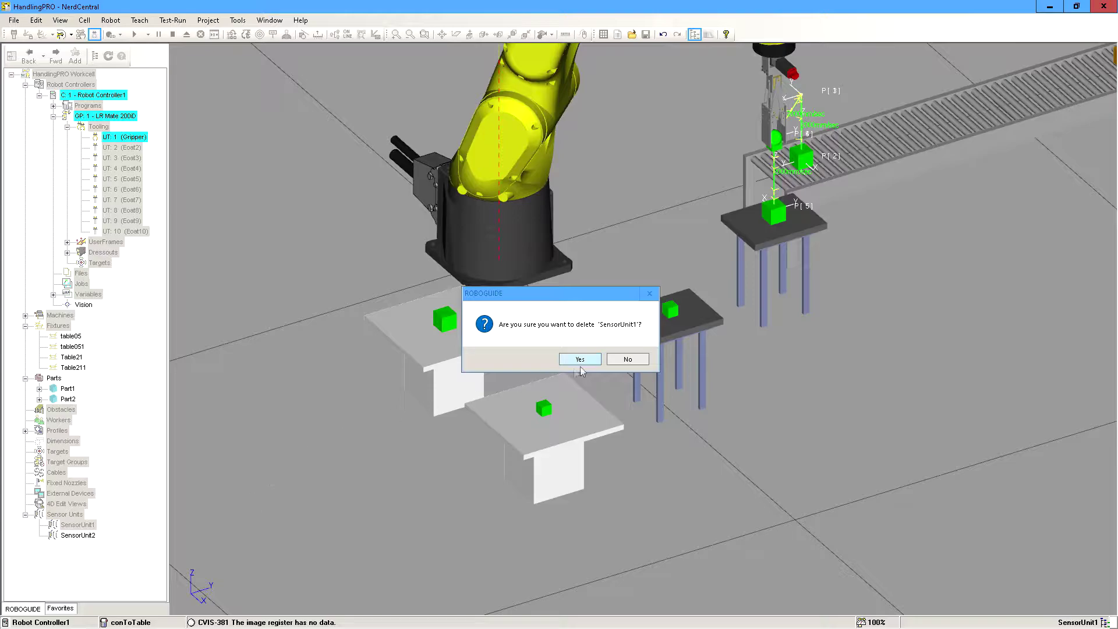
{"action": "left_click", "coordinate": [580, 359]}
{"action": "right_click", "coordinate": [82, 526]}
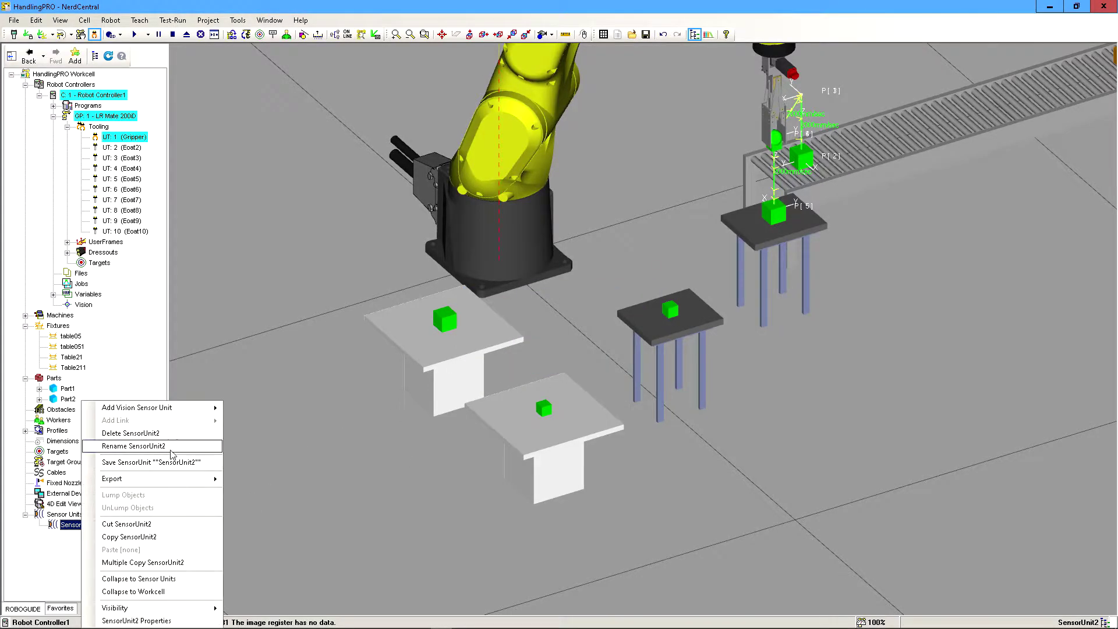
{"action": "left_click", "coordinate": [129, 432]}
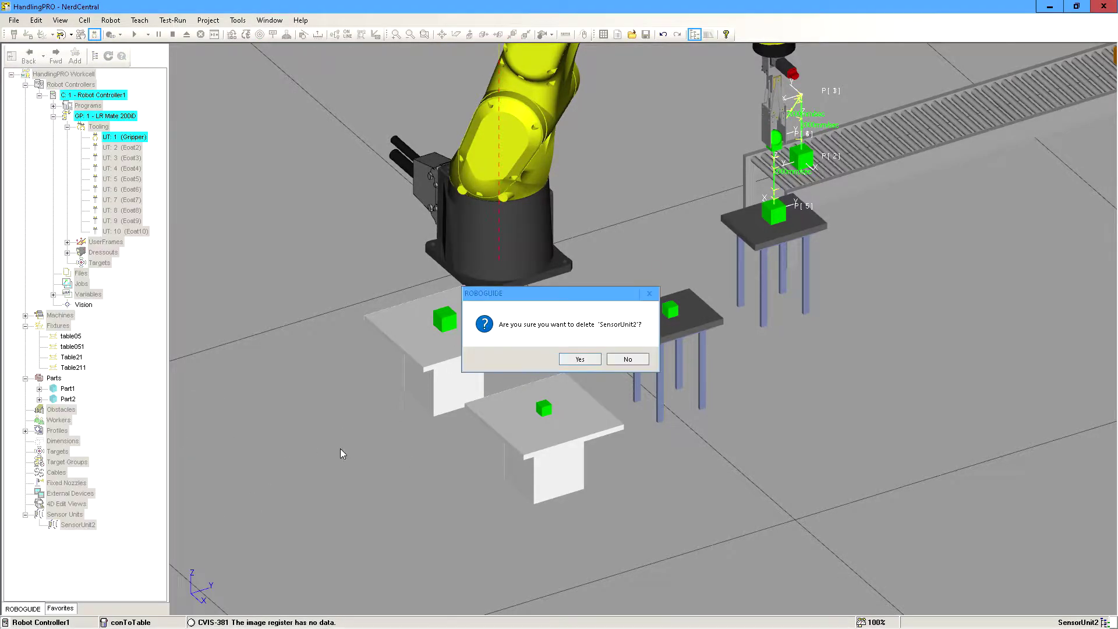
{"action": "left_click", "coordinate": [580, 359]}
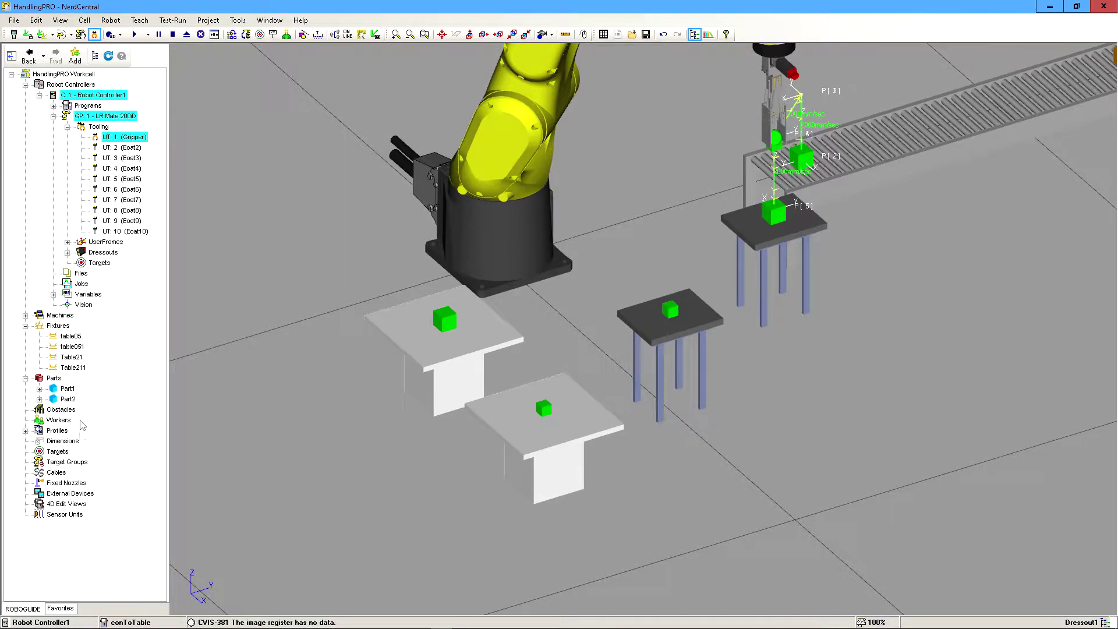
- Add a 2D camera vision sensor unit to the workcell using the iRVision_CameraPackage_LED_COLOR model from the CAD library
{"action": "left_click", "coordinate": [73, 515]}
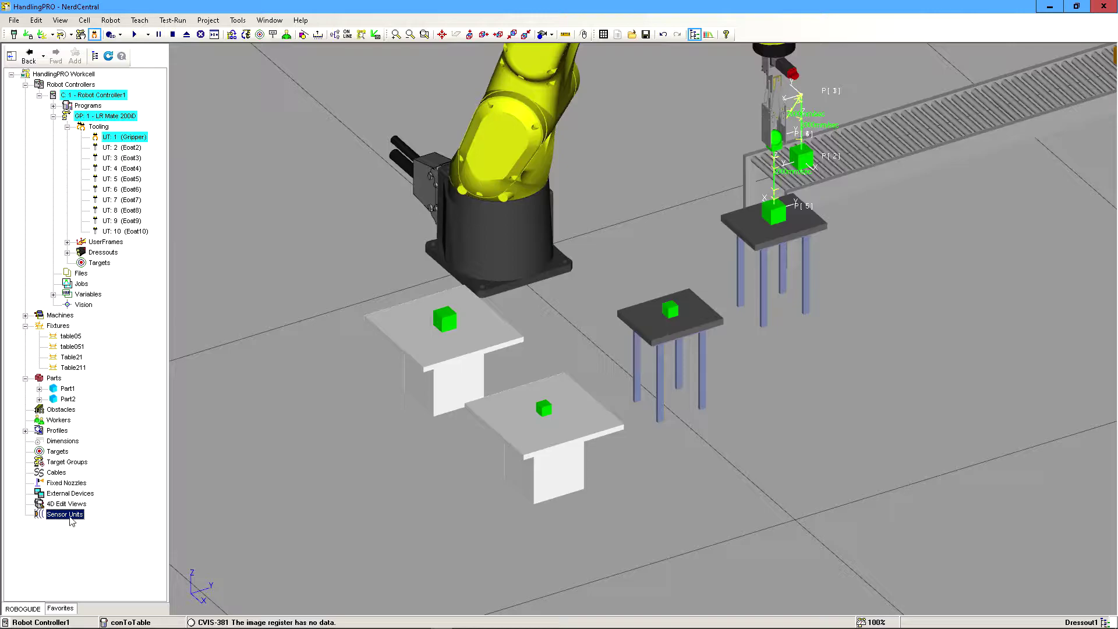
{"action": "right_click", "coordinate": [70, 519]}
{"action": "mouse_move", "coordinate": [119, 501]}
{"action": "mouse_move", "coordinate": [243, 519]}
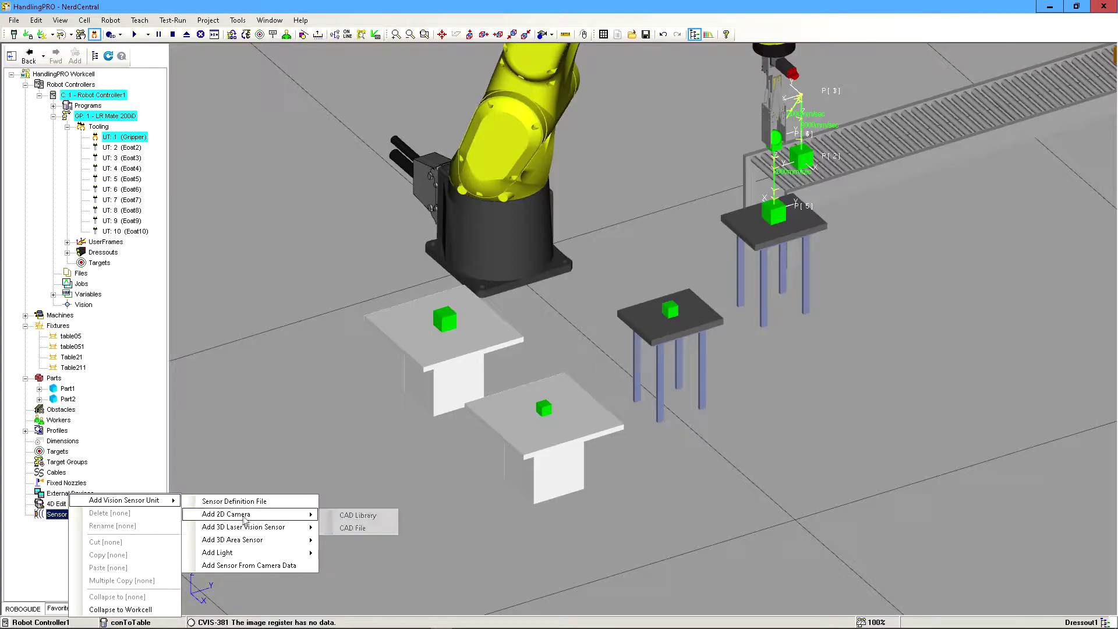
{"action": "left_click", "coordinate": [350, 516]}
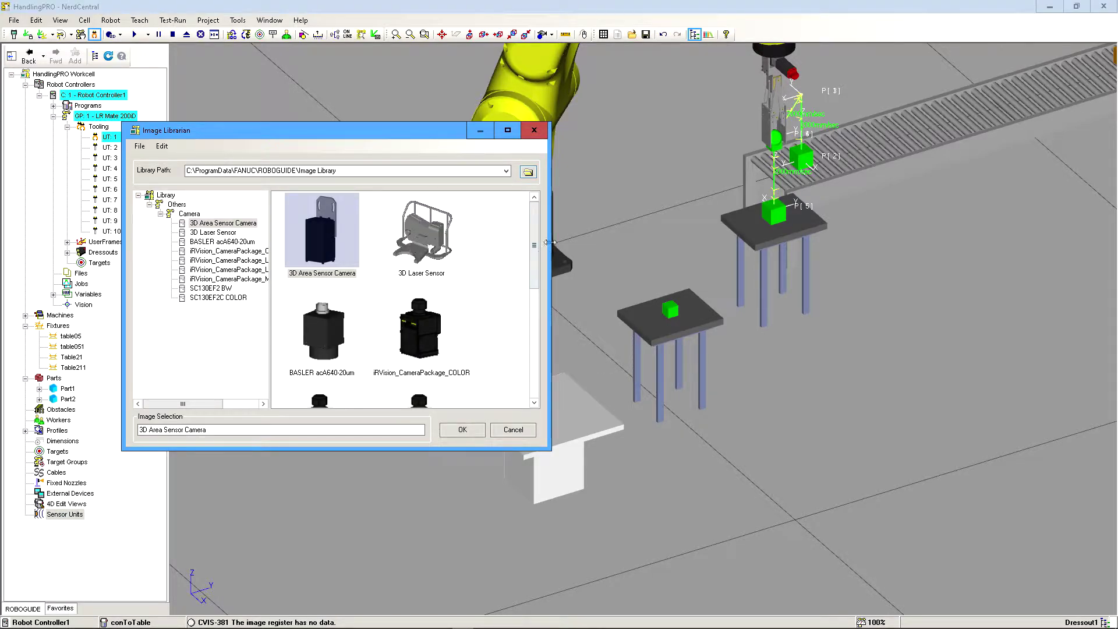
{"action": "left_click_drag", "start_coordinate": [542, 245], "coordinate": [536, 290]}
{"action": "left_click", "coordinate": [317, 294]}
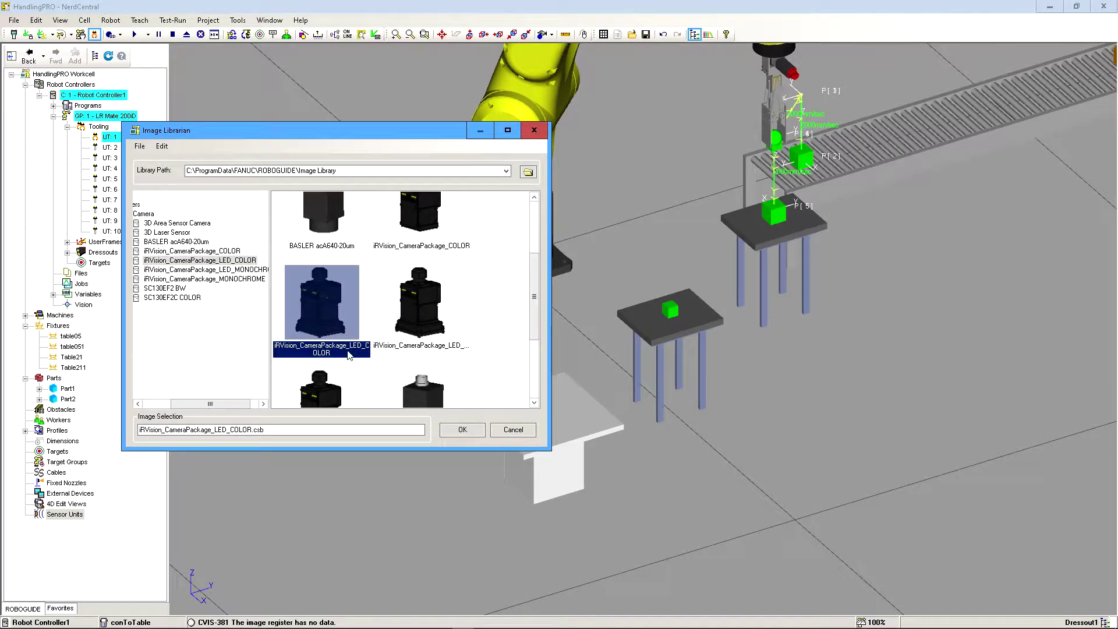
{"action": "left_click", "coordinate": [466, 430]}
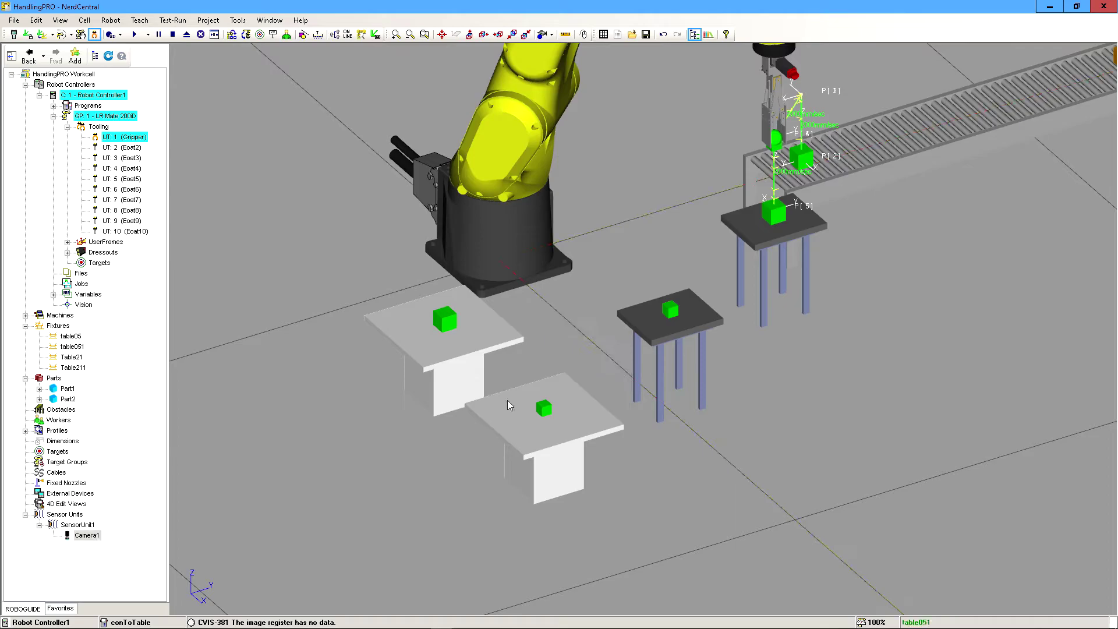
- Move the new camera above the middle dark table so its view area covers the tabletop and part, and save the workcell
{"action": "scroll", "coordinate": [551, 373], "scroll_direction": "down", "scroll_amount": 8}
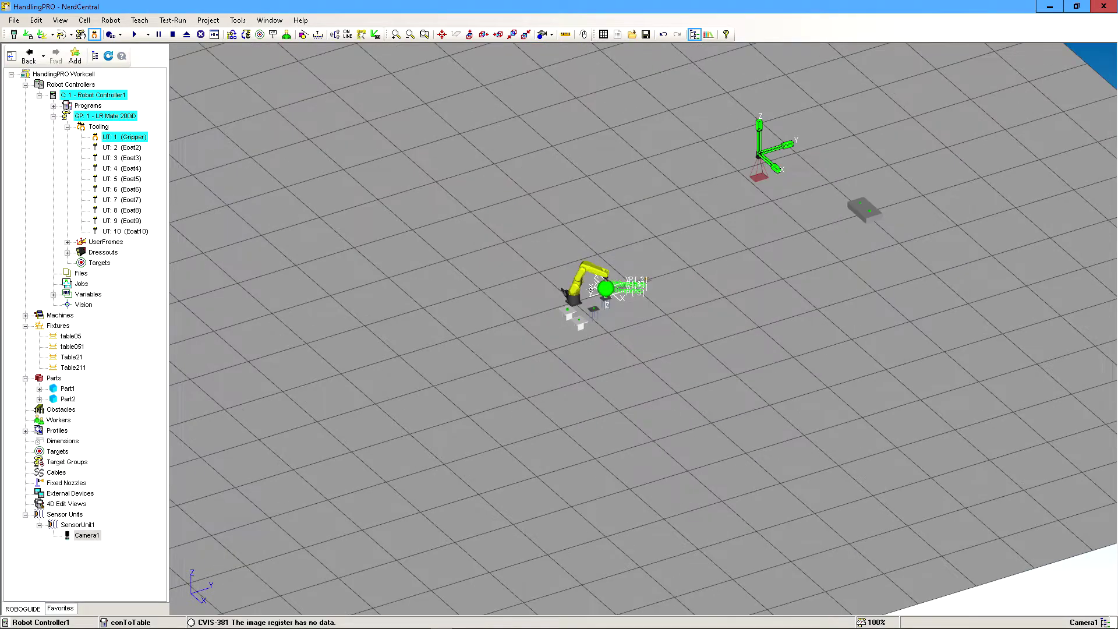
{"action": "left_click_drag", "start_coordinate": [773, 152], "coordinate": [582, 263]}
{"action": "scroll", "coordinate": [582, 264], "scroll_direction": "up", "scroll_amount": 5}
{"action": "right_click_drag", "start_coordinate": [605, 265], "coordinate": [580, 274]}
{"action": "left_click_drag", "start_coordinate": [621, 247], "coordinate": [756, 247]}
{"action": "right_click_drag", "start_coordinate": [756, 250], "coordinate": [810, 251]}
{"action": "left_click_drag", "start_coordinate": [807, 250], "coordinate": [661, 250]}
{"action": "right_click_drag", "start_coordinate": [661, 251], "coordinate": [469, 252]}
{"action": "left_click_drag", "start_coordinate": [516, 210], "coordinate": [512, 345]}
{"action": "right_click_drag", "start_coordinate": [512, 350], "coordinate": [381, 368]}
{"action": "left_click_drag", "start_coordinate": [381, 369], "coordinate": [475, 373]}
{"action": "right_click_drag", "start_coordinate": [475, 372], "coordinate": [656, 399]}
{"action": "left_click_drag", "start_coordinate": [587, 258], "coordinate": [586, 270]}
{"action": "scroll", "coordinate": [579, 457], "scroll_direction": "up", "scroll_amount": 4}
{"action": "right_click_drag", "start_coordinate": [580, 472], "coordinate": [581, 445]}
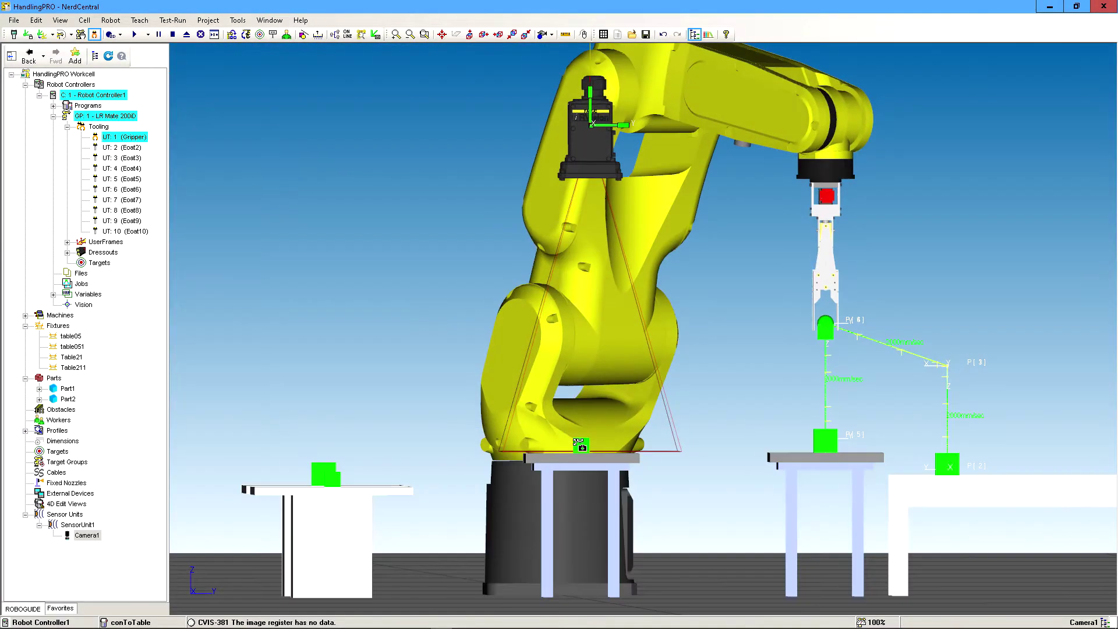
{"action": "left_click", "coordinate": [590, 112]}
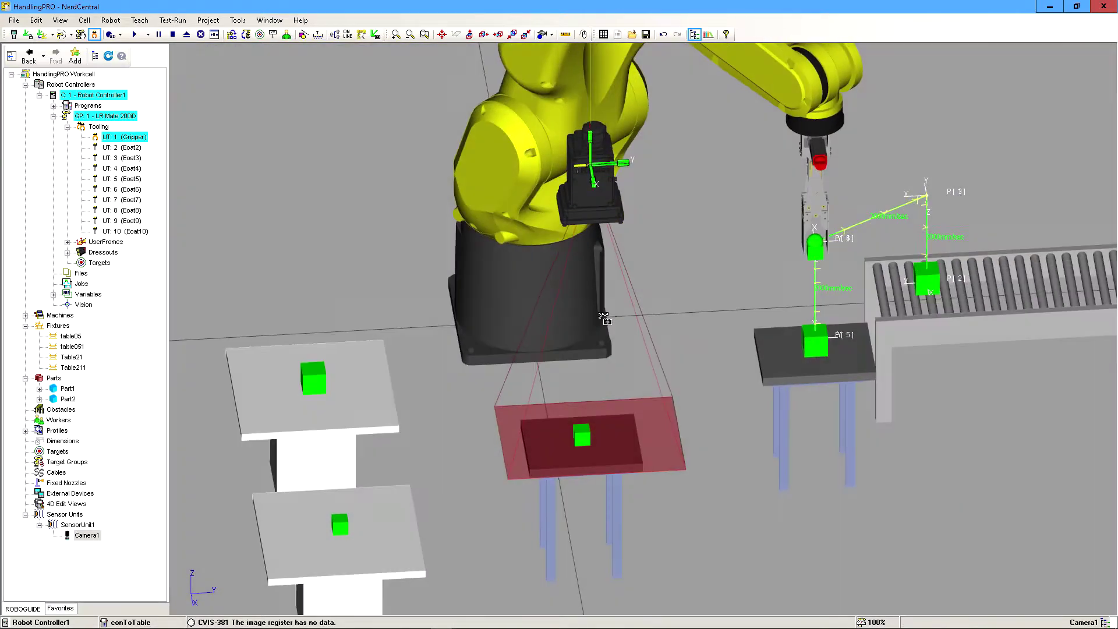
{"action": "left_click", "coordinate": [646, 34]}
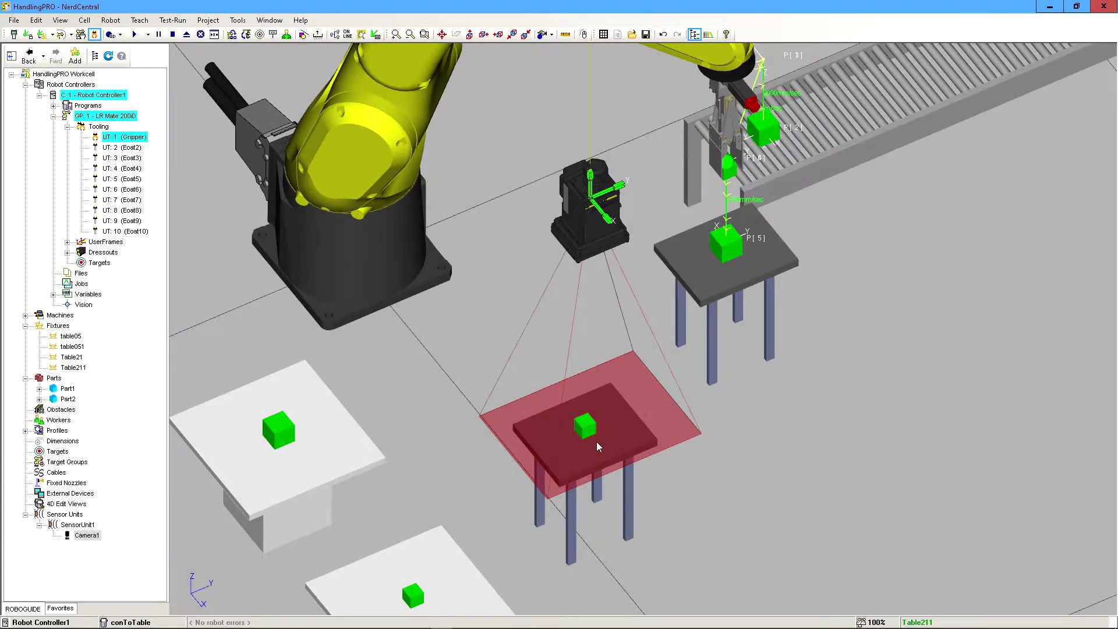
- Try to generate camera data for Camera1 of SensorUnit1, then leave its properties
{"action": "double_click", "coordinate": [599, 447]}
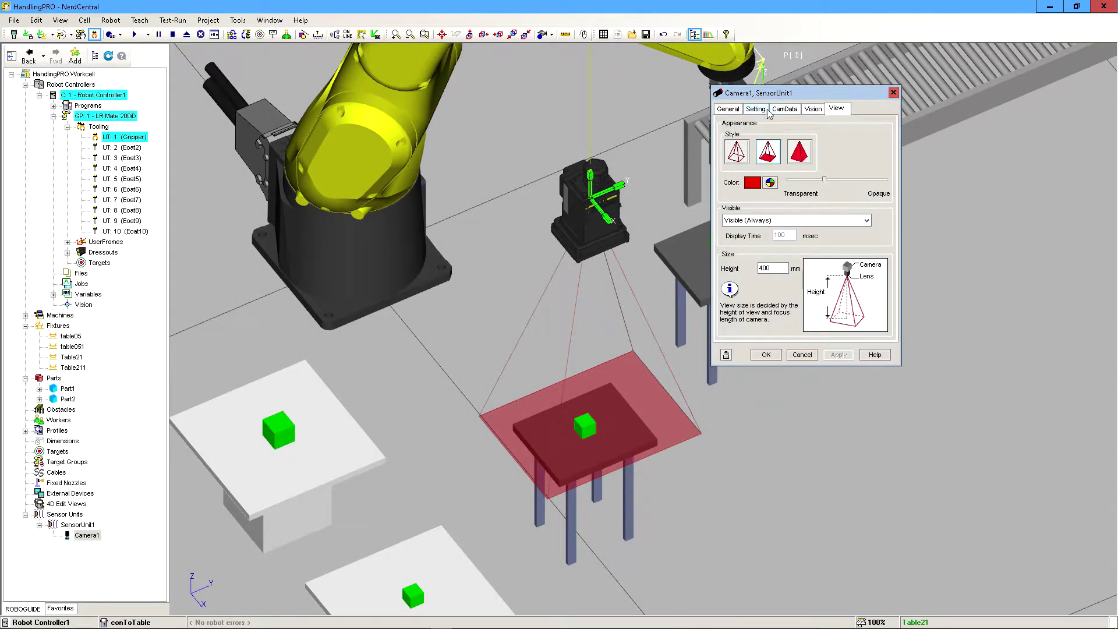
{"action": "left_click", "coordinate": [788, 110]}
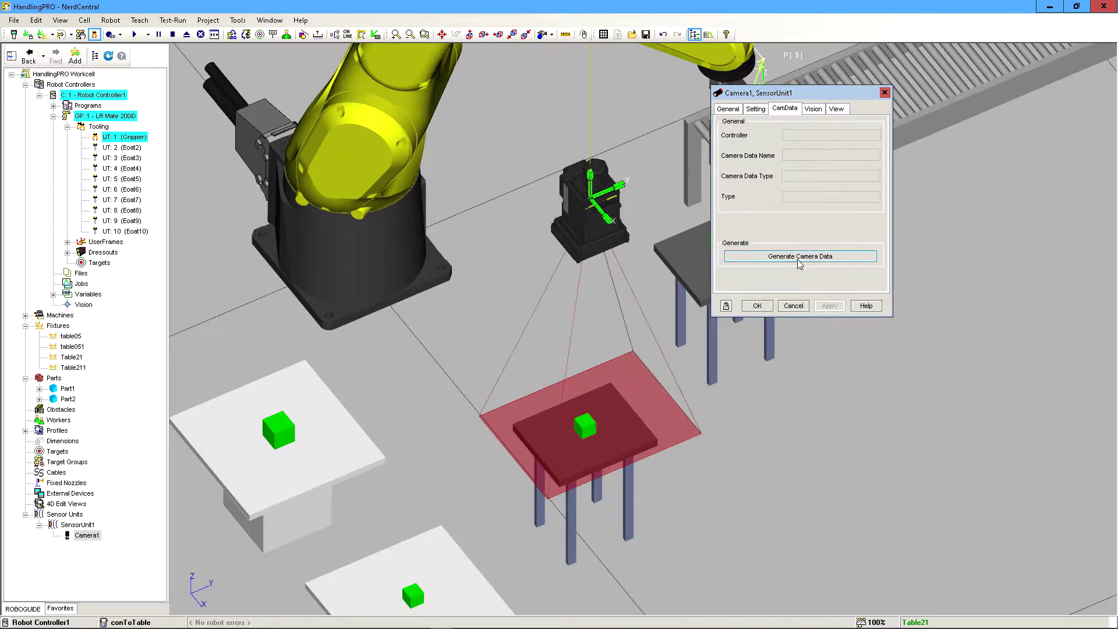
{"action": "left_click", "coordinate": [800, 260]}
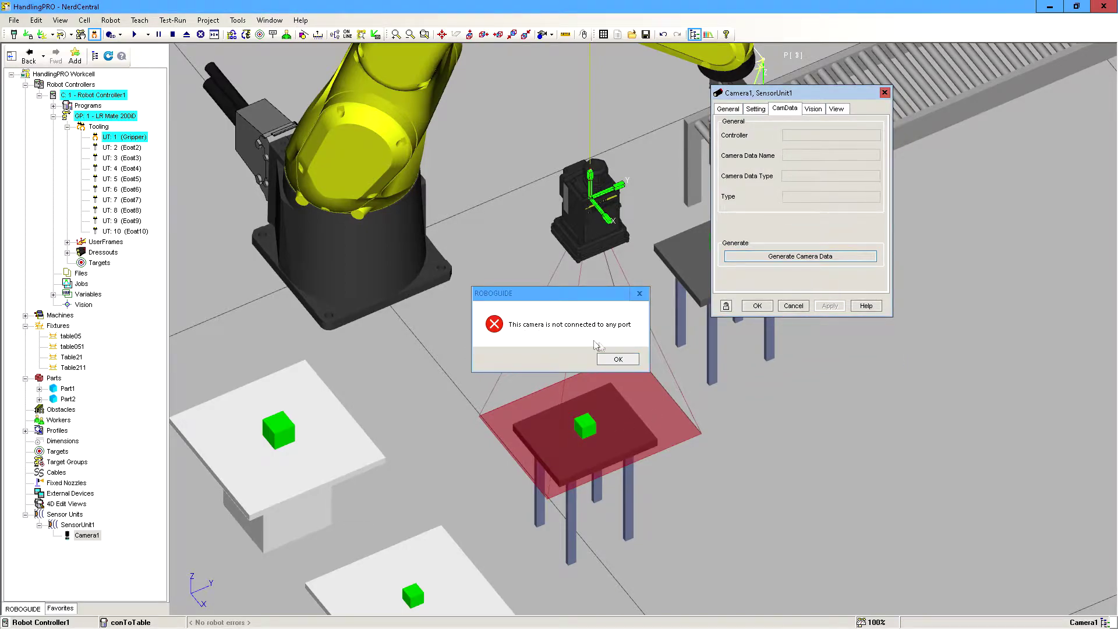
{"action": "left_click", "coordinate": [618, 360]}
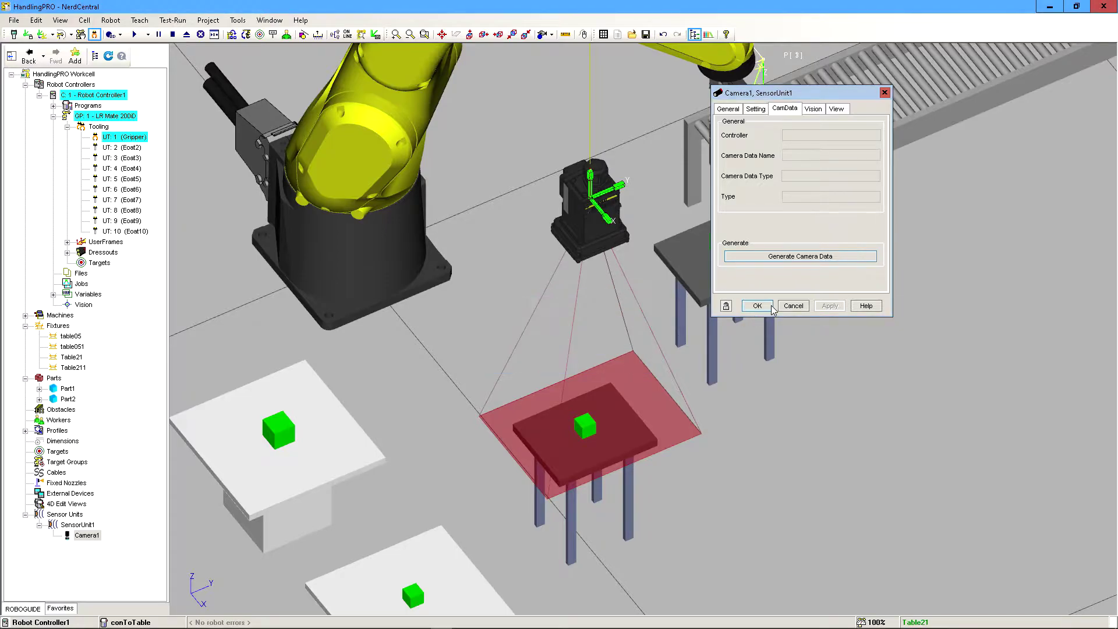
{"action": "key", "text": "Escape"}
- Assign SensorUnit1 Camera1 to Port[1] in Robot Controller1's vision properties and look over the projector and TP program settings
{"action": "left_click", "coordinate": [83, 305]}
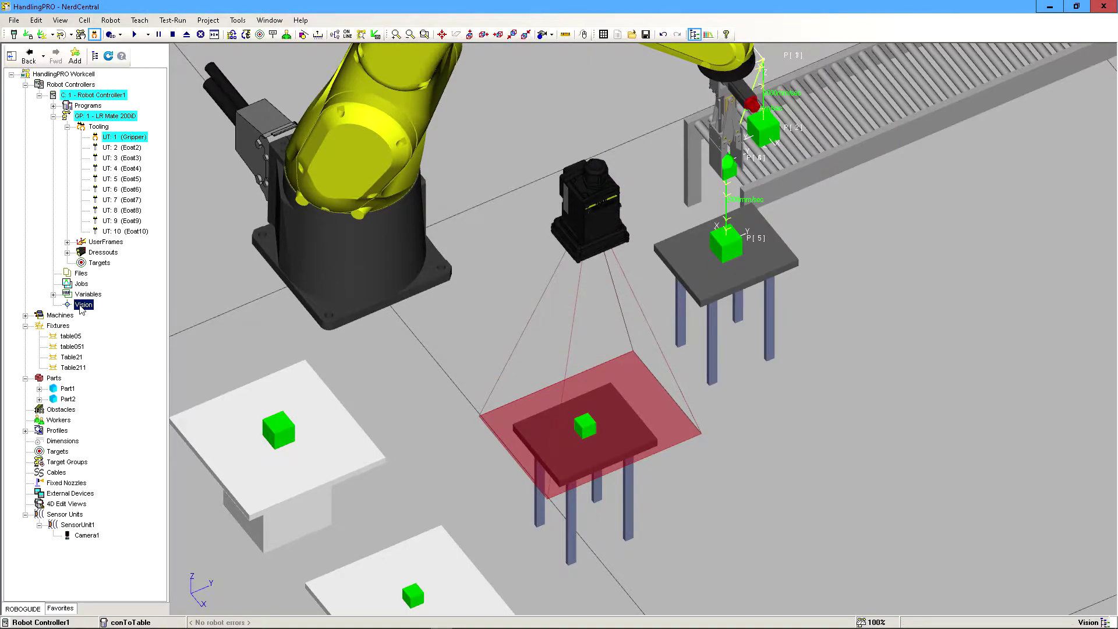
{"action": "right_click", "coordinate": [84, 305]}
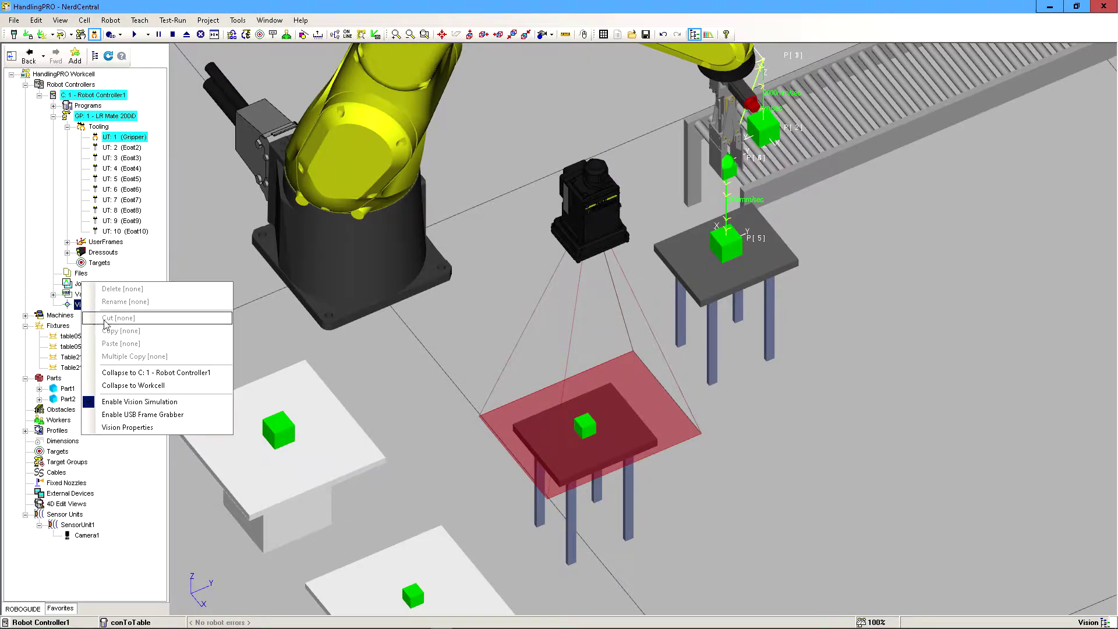
{"action": "left_click", "coordinate": [128, 428]}
{"action": "left_click", "coordinate": [766, 145]}
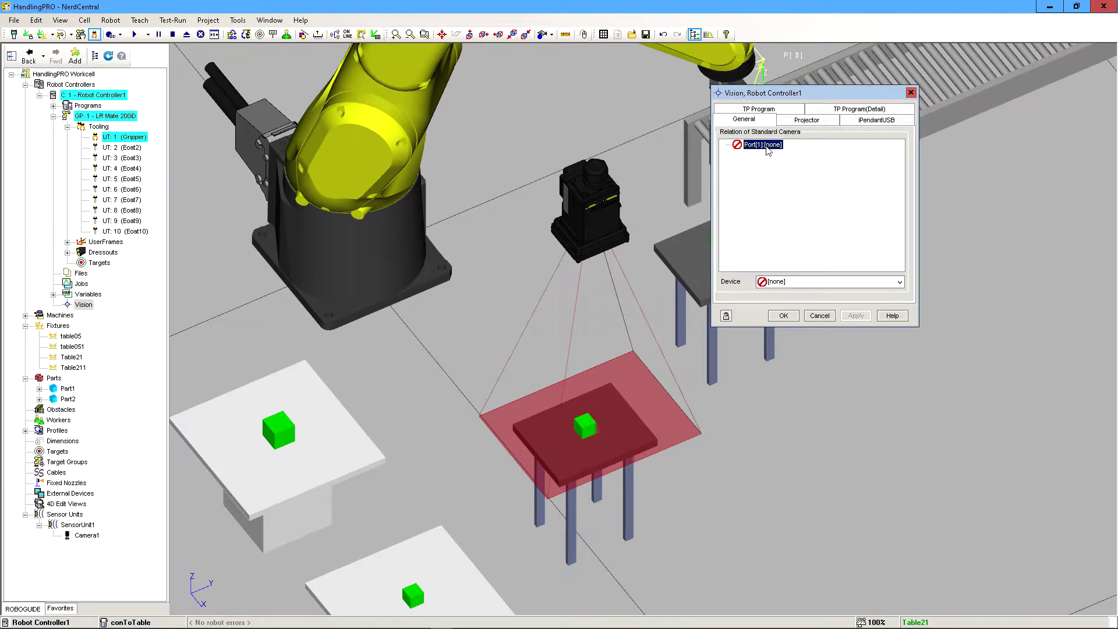
{"action": "left_click", "coordinate": [816, 282]}
{"action": "left_click", "coordinate": [795, 315]}
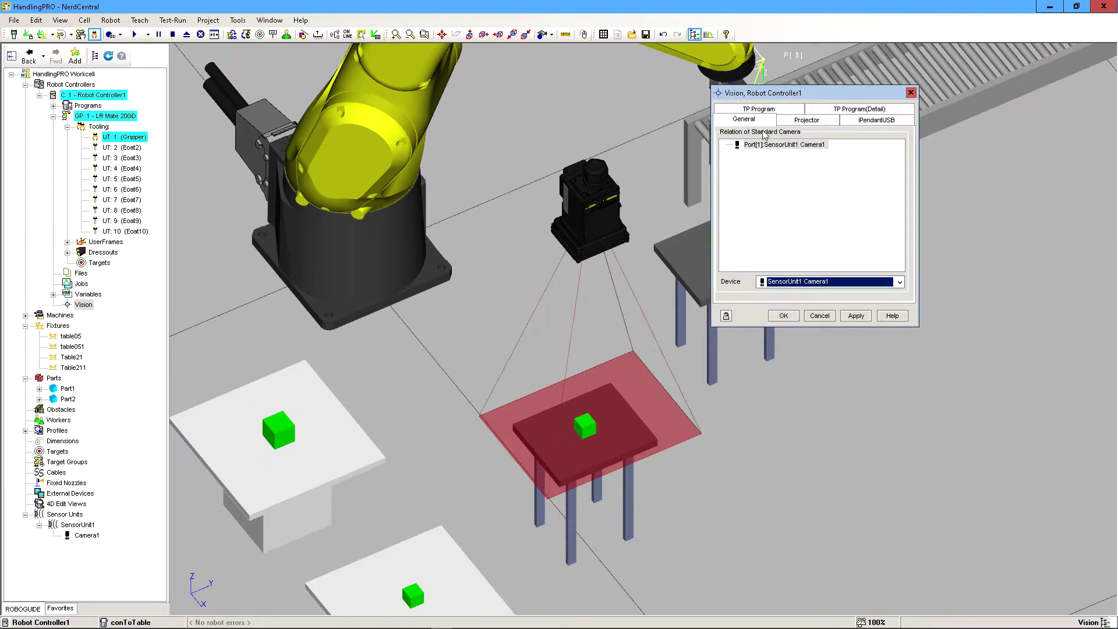
{"action": "left_click", "coordinate": [854, 317]}
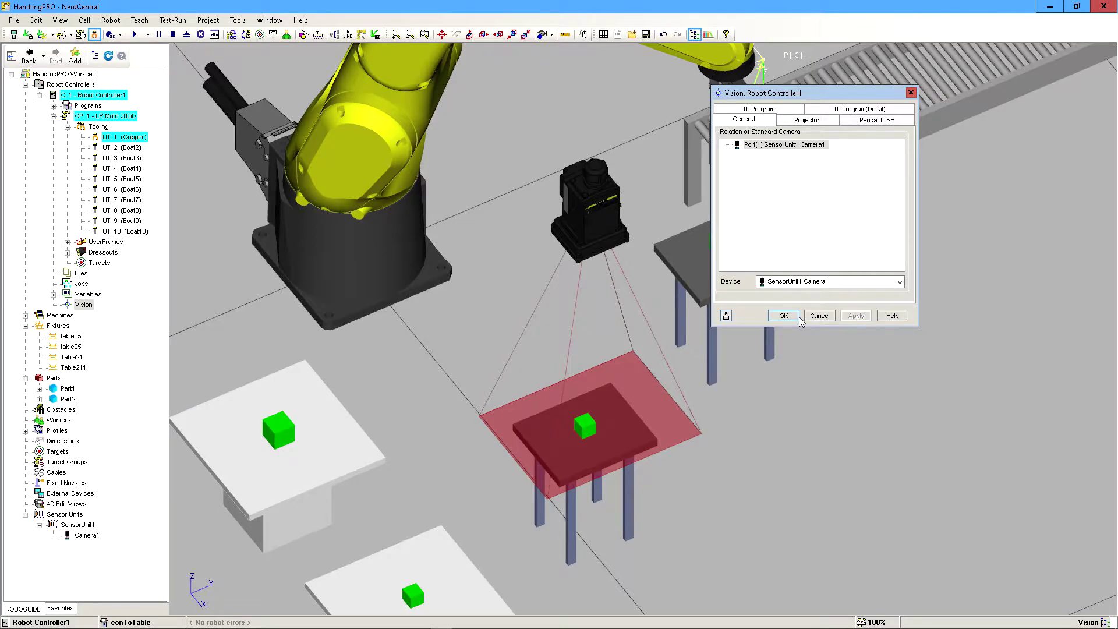
{"action": "left_click", "coordinate": [876, 120]}
{"action": "left_click", "coordinate": [790, 121]}
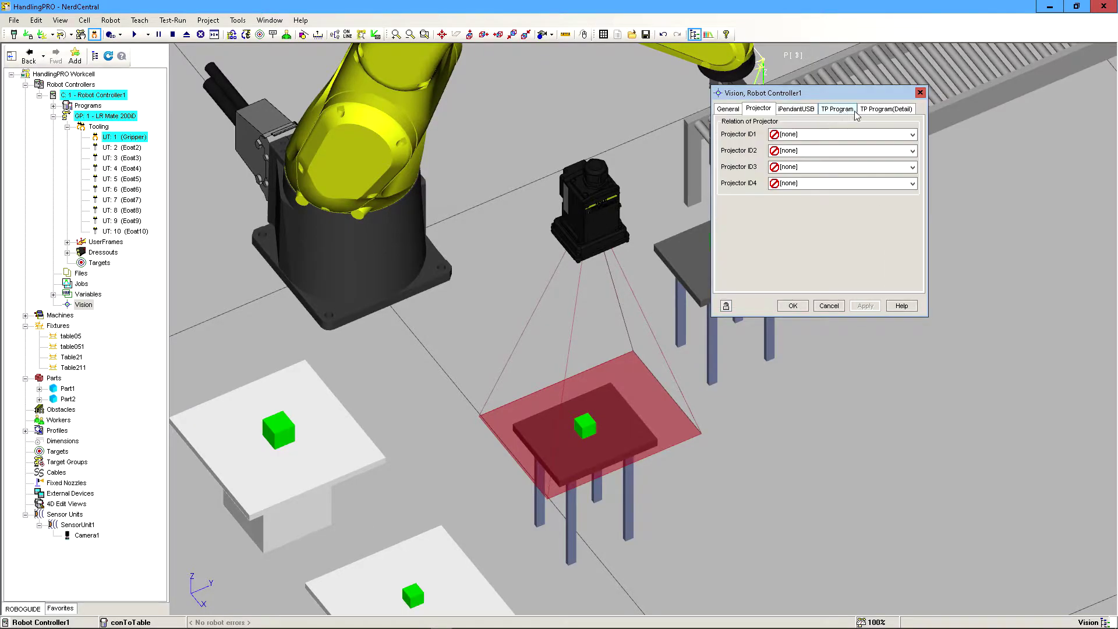
{"action": "left_click", "coordinate": [834, 111]}
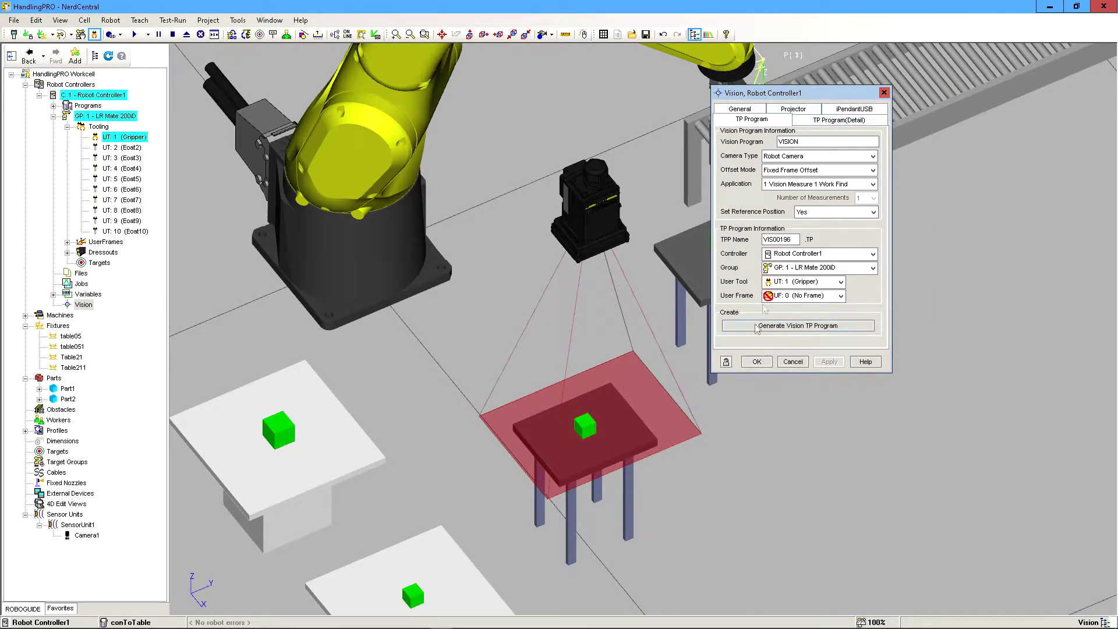
{"action": "left_click", "coordinate": [753, 362]}
- Generate 2D camera data named CameraBlockM for Camera1 with grid pattern calibration, 400 mm camera distance and application frame UF: 0
{"action": "right_click_drag", "start_coordinate": [629, 443], "coordinate": [693, 375]}
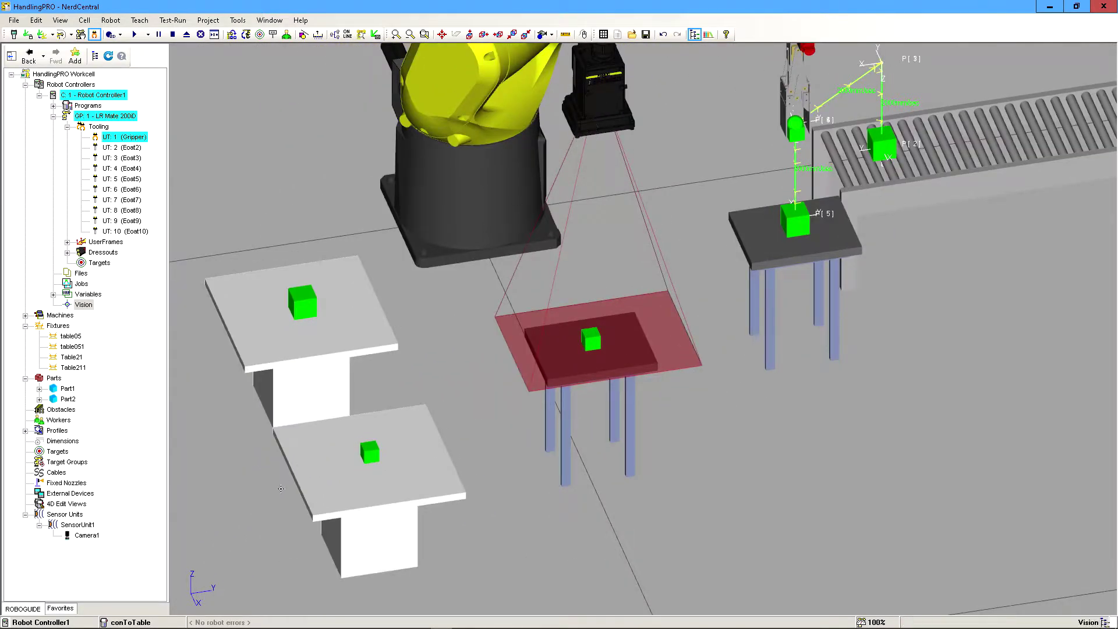
{"action": "left_click", "coordinate": [97, 535]}
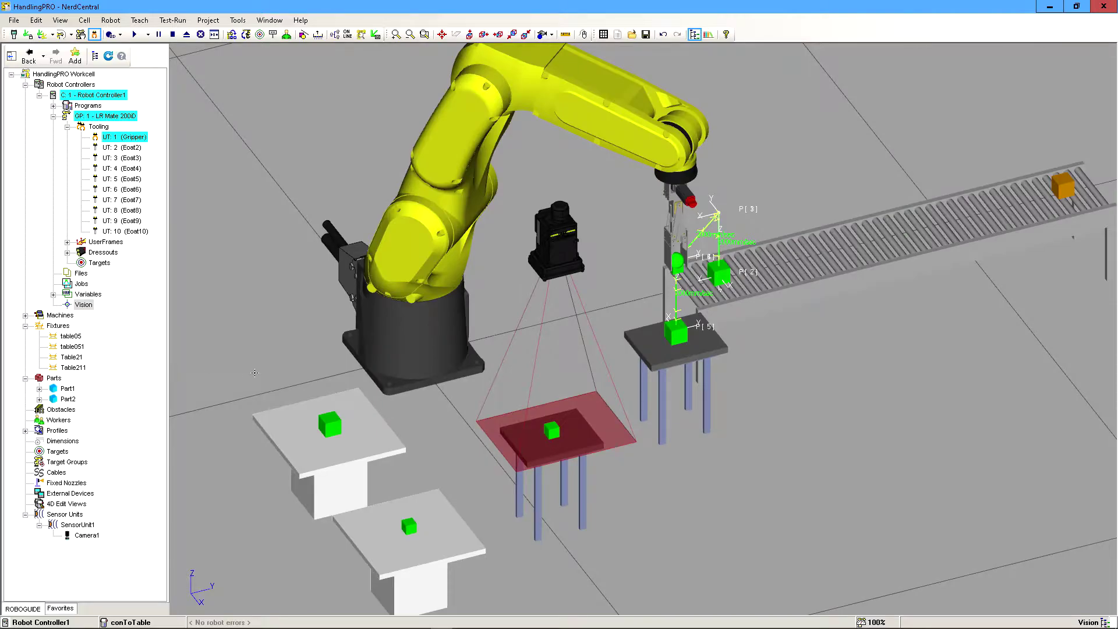
{"action": "double_click", "coordinate": [556, 244]}
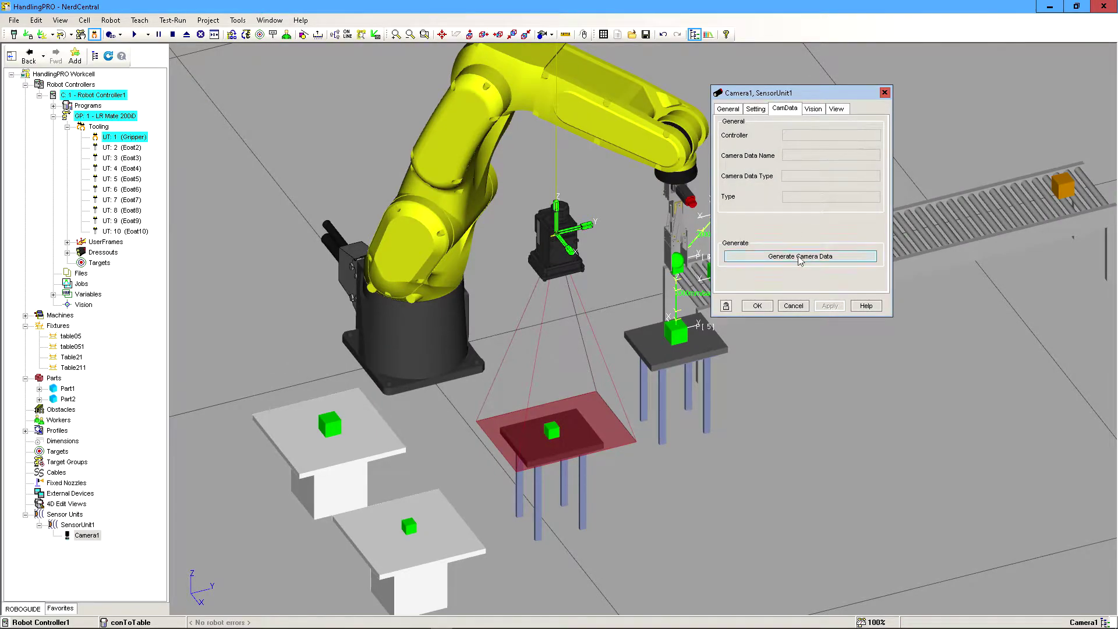
{"action": "left_click", "coordinate": [801, 256]}
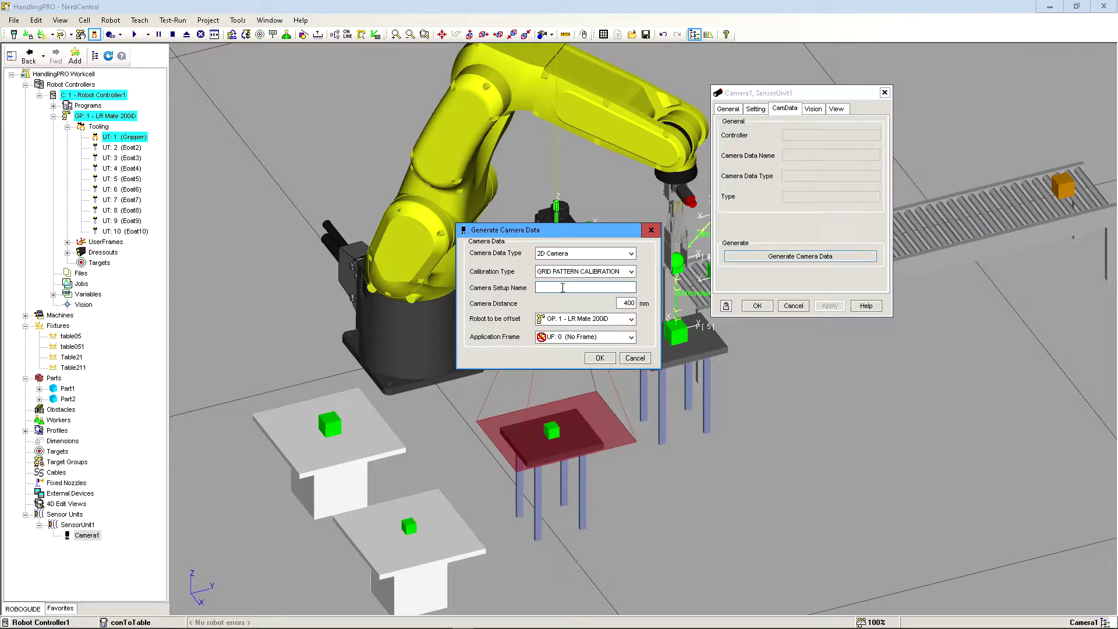
{"action": "type", "text": "CameraBlockM"}
{"action": "left_click", "coordinate": [555, 338]}
{"action": "left_click", "coordinate": [562, 342]}
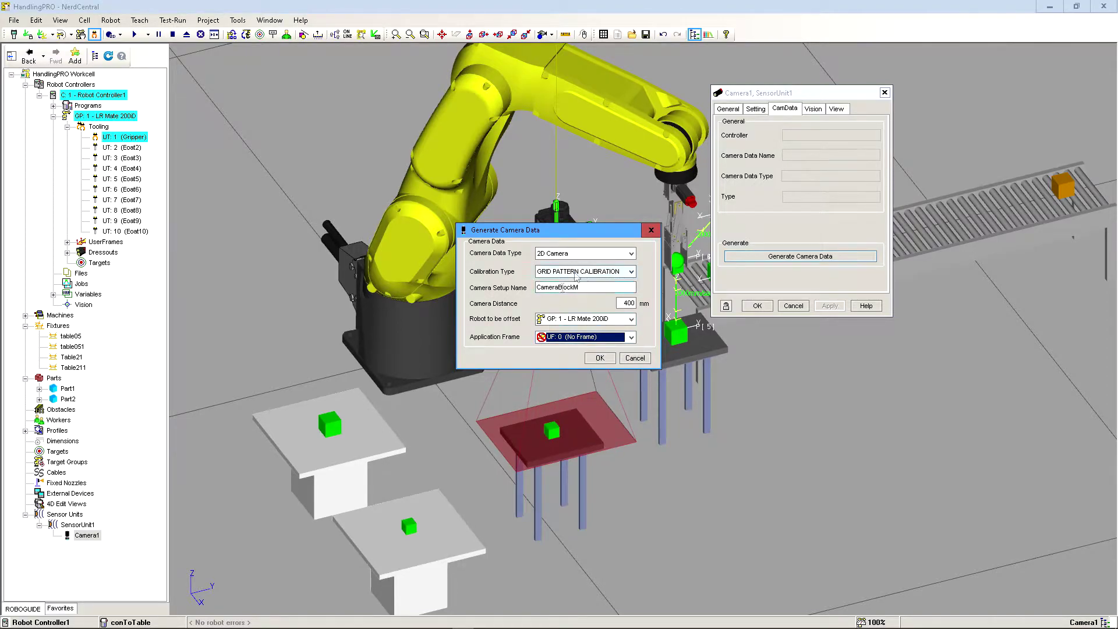
{"action": "left_click", "coordinate": [601, 359]}
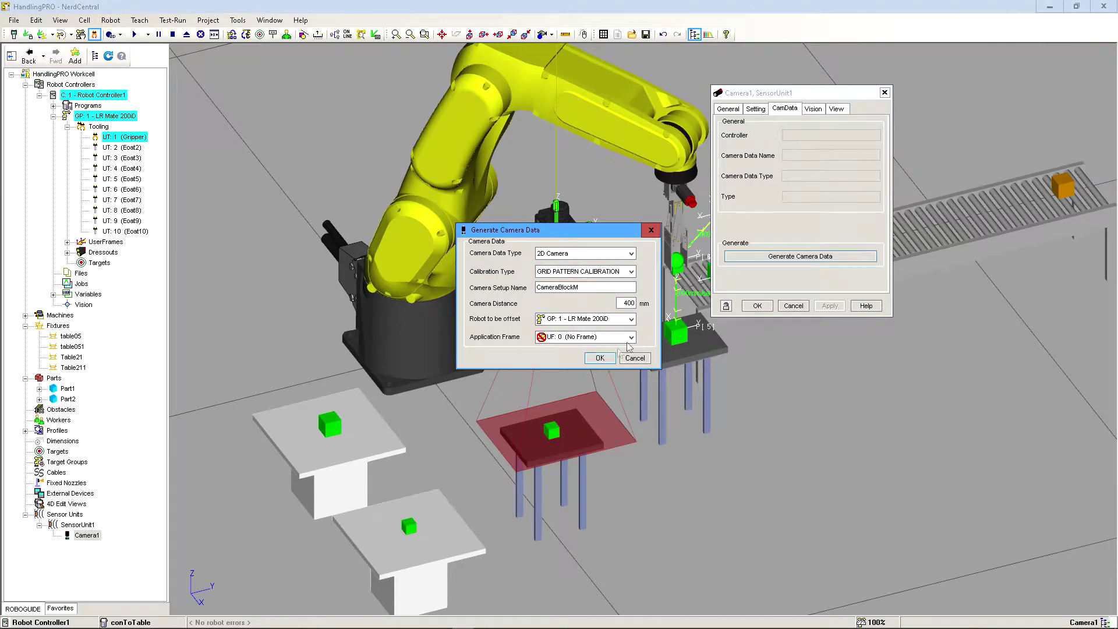
{"action": "left_click", "coordinate": [602, 359]}
{"action": "left_click", "coordinate": [757, 306]}
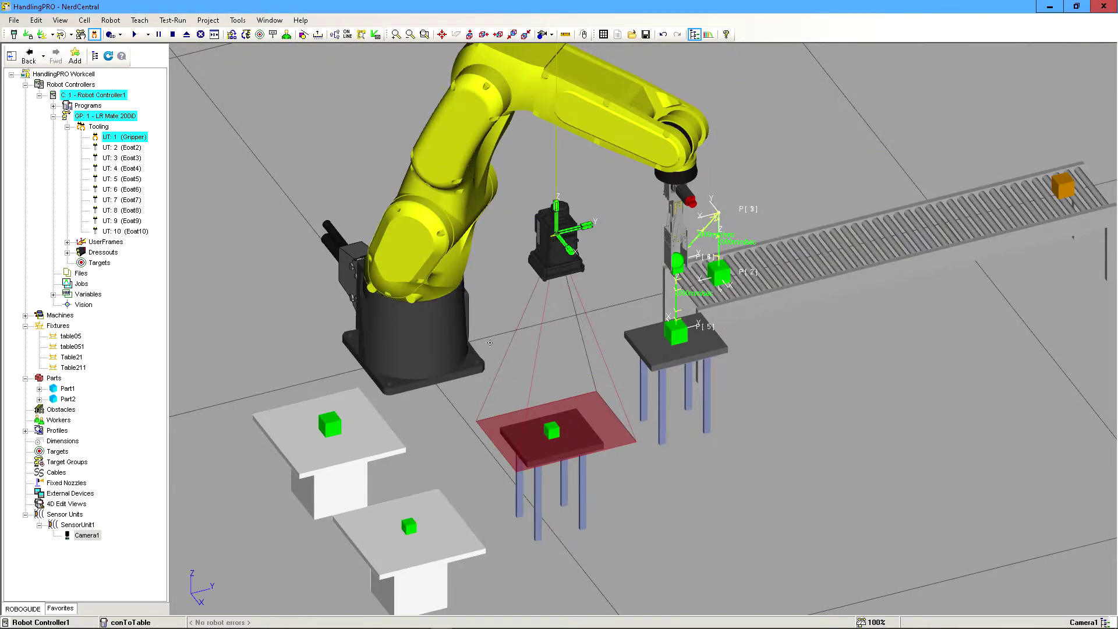
- Switch to the robot's homepage in Internet Explorer and open the CAMERABLOCKM camera data for editing in iRVision Vision Setup
{"action": "left_click", "coordinate": [119, 22]}
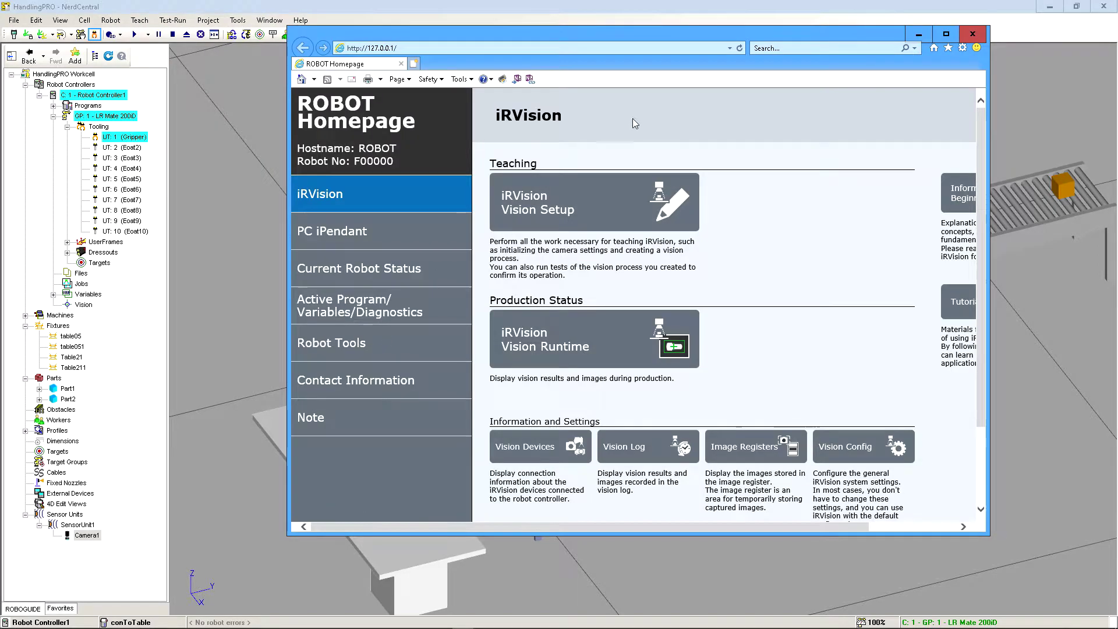
{"action": "left_click_drag", "start_coordinate": [531, 37], "coordinate": [444, 51]}
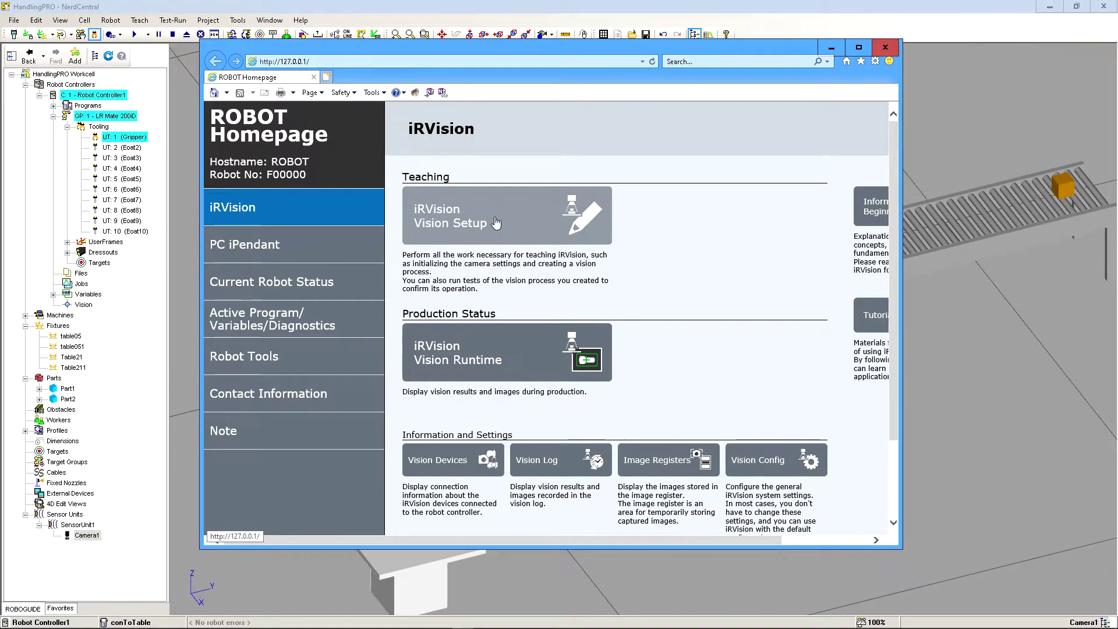
{"action": "left_click", "coordinate": [522, 277]}
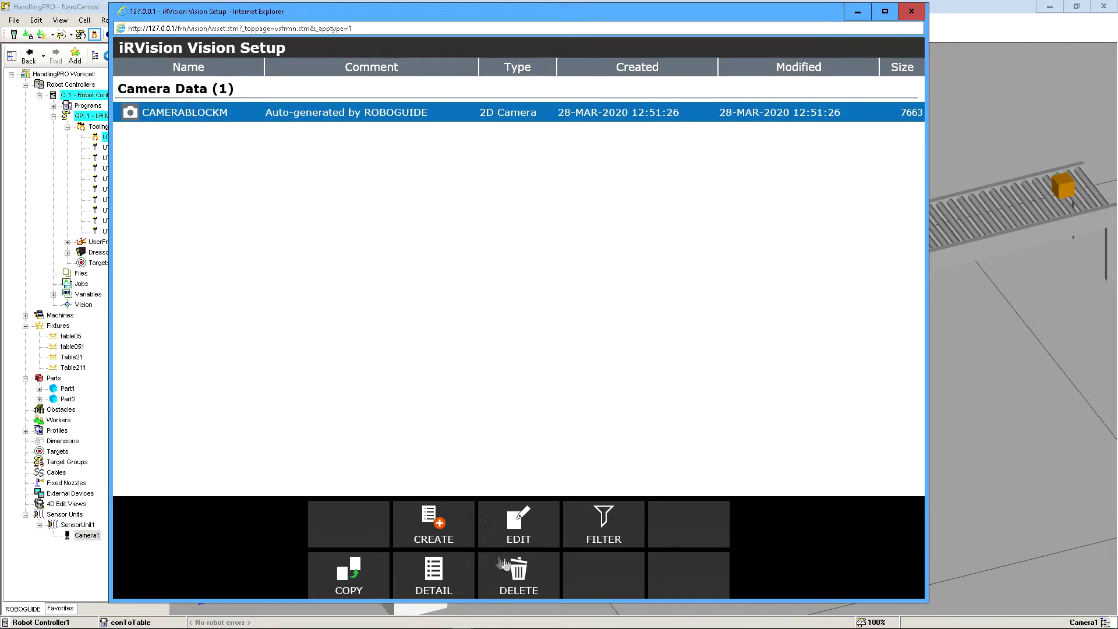
{"action": "left_click", "coordinate": [521, 530]}
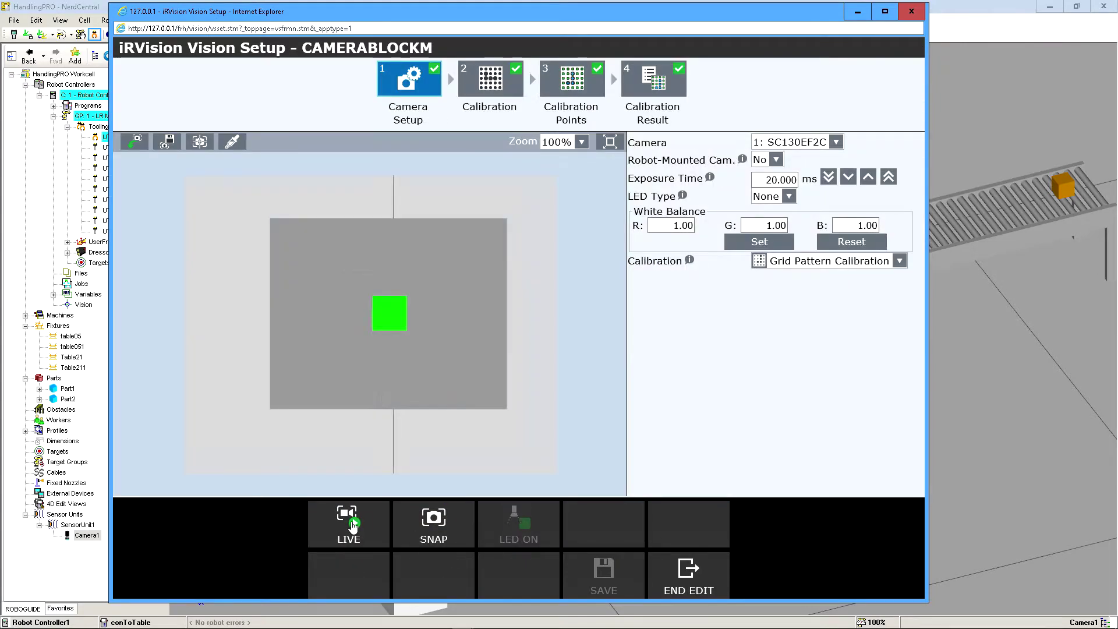
- Reselect Grid Pattern Calibration for CAMERABLOCKM and try to find the first plane's calibration grid using the full image window
{"action": "double_click", "coordinate": [804, 261]}
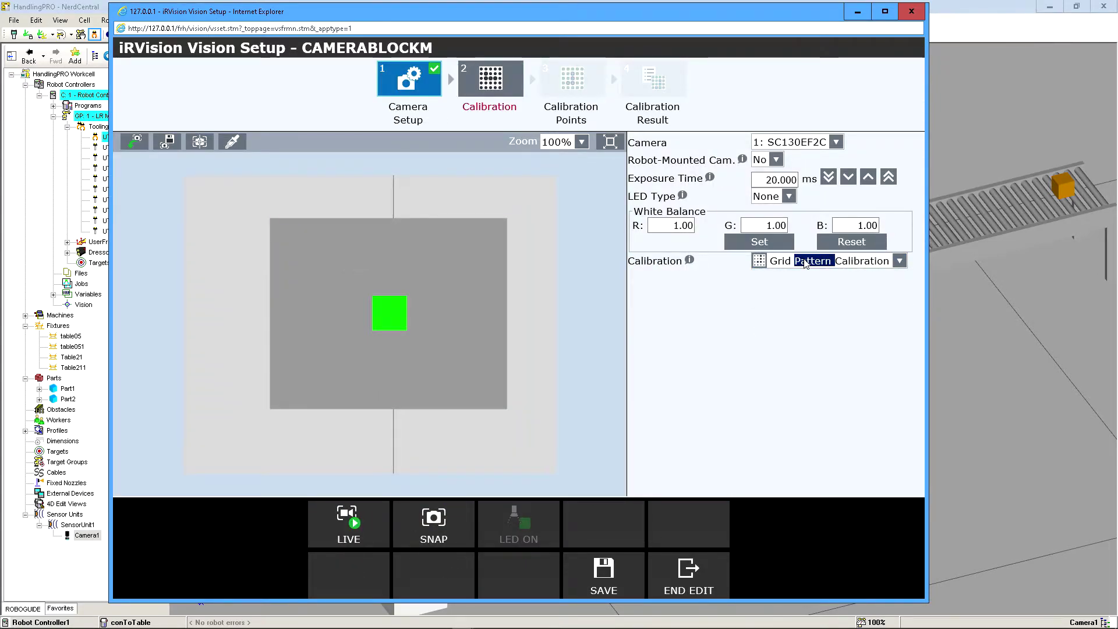
{"action": "left_click", "coordinate": [470, 85]}
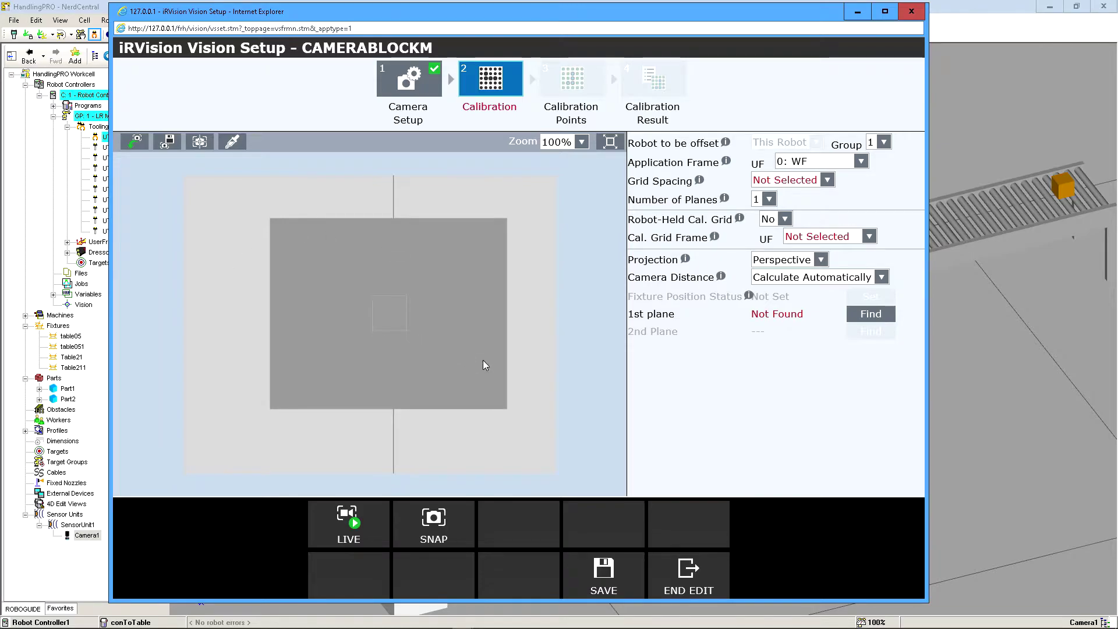
{"action": "left_click", "coordinate": [871, 314]}
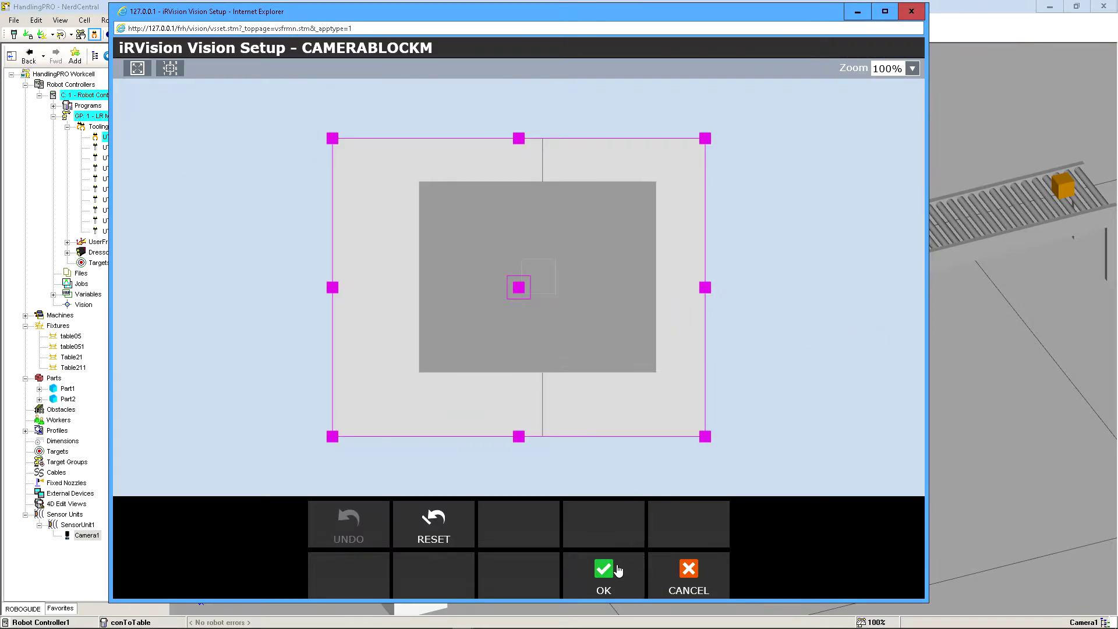
{"action": "left_click", "coordinate": [604, 571]}
{"action": "left_click", "coordinate": [604, 568]}
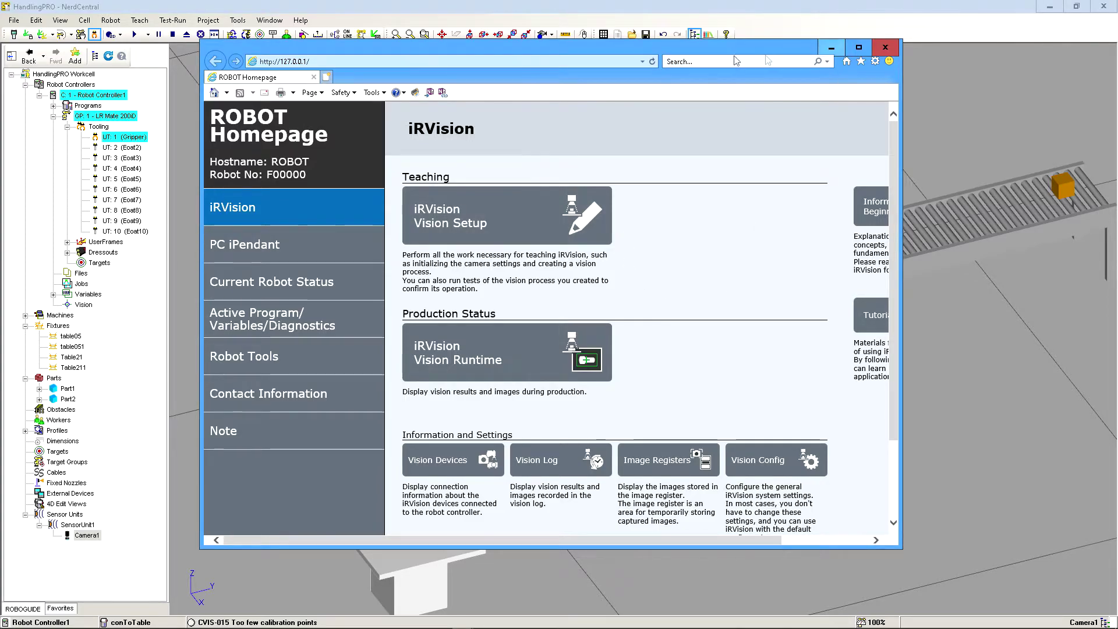
- Close the robot homepage and add the A05B-1405-J910 dot pattern calibration plate from the CAD library as a fixture
{"action": "left_click", "coordinate": [886, 47]}
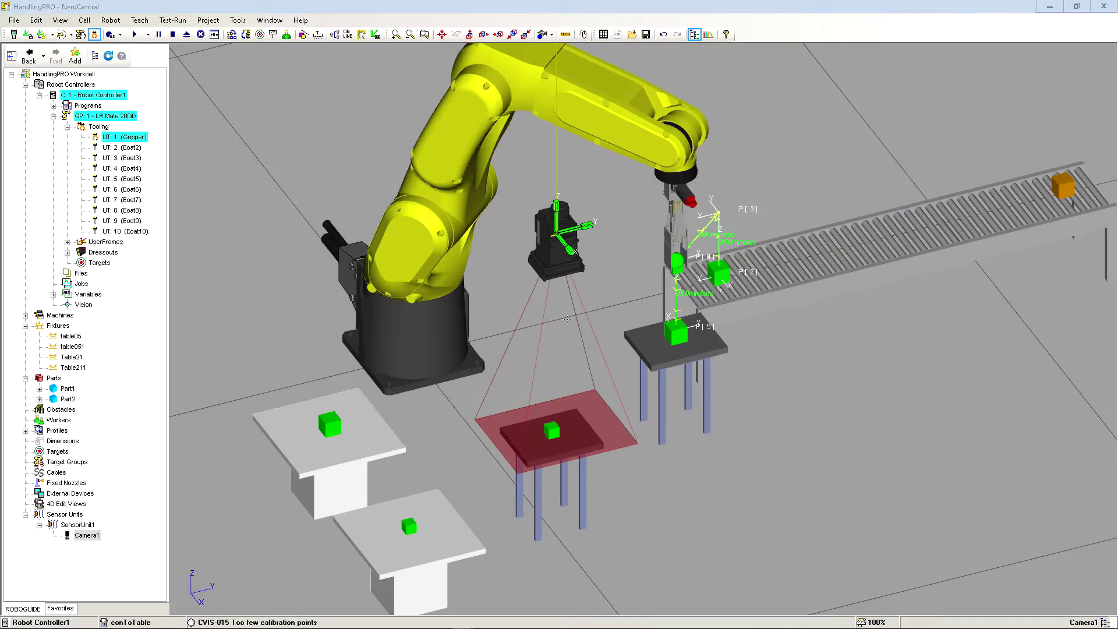
{"action": "right_click_drag", "start_coordinate": [438, 389], "coordinate": [473, 405]}
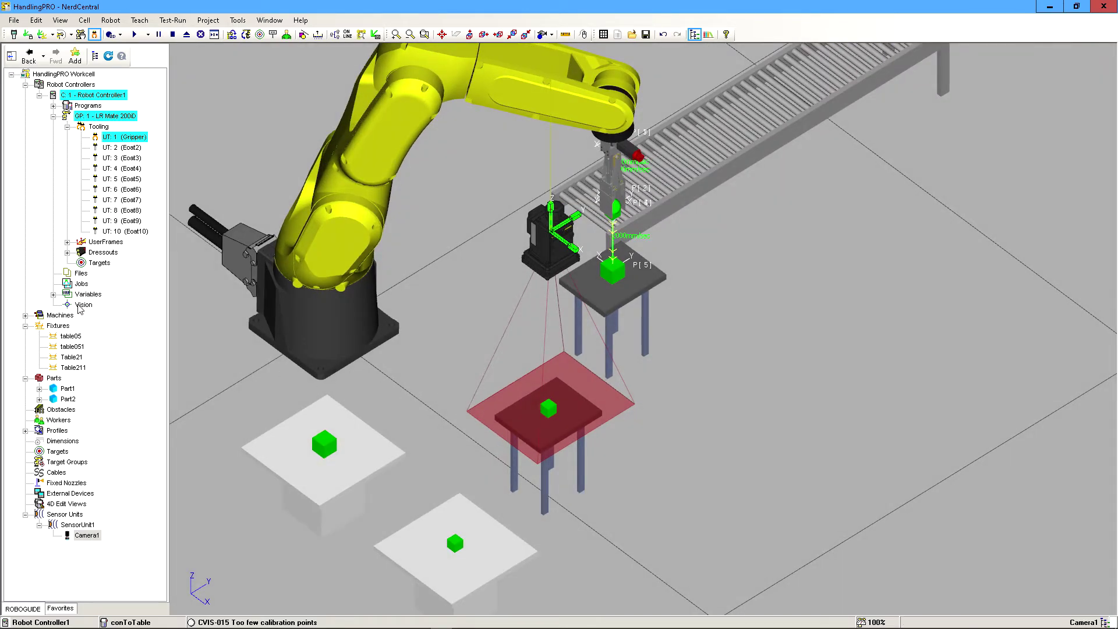
{"action": "right_click", "coordinate": [57, 325]}
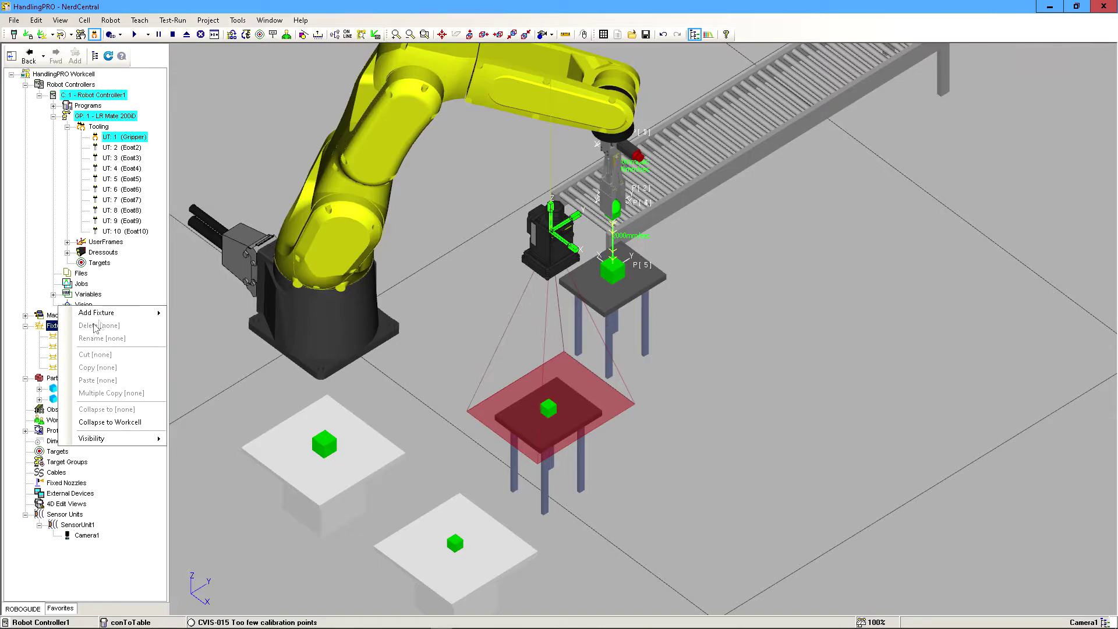
{"action": "mouse_move", "coordinate": [117, 313]}
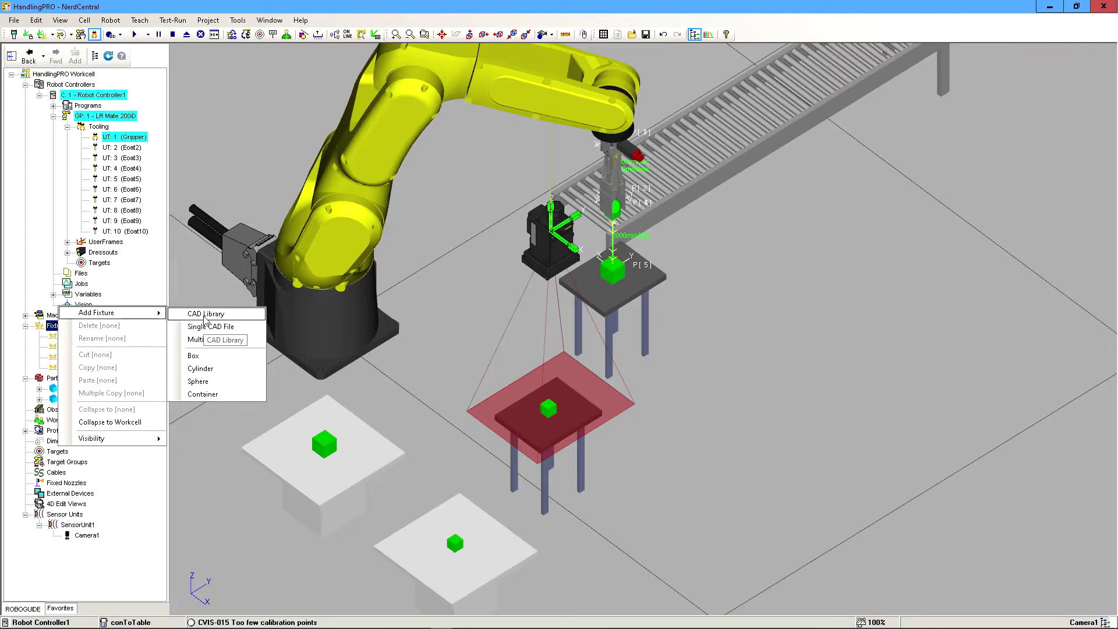
{"action": "left_click", "coordinate": [203, 316]}
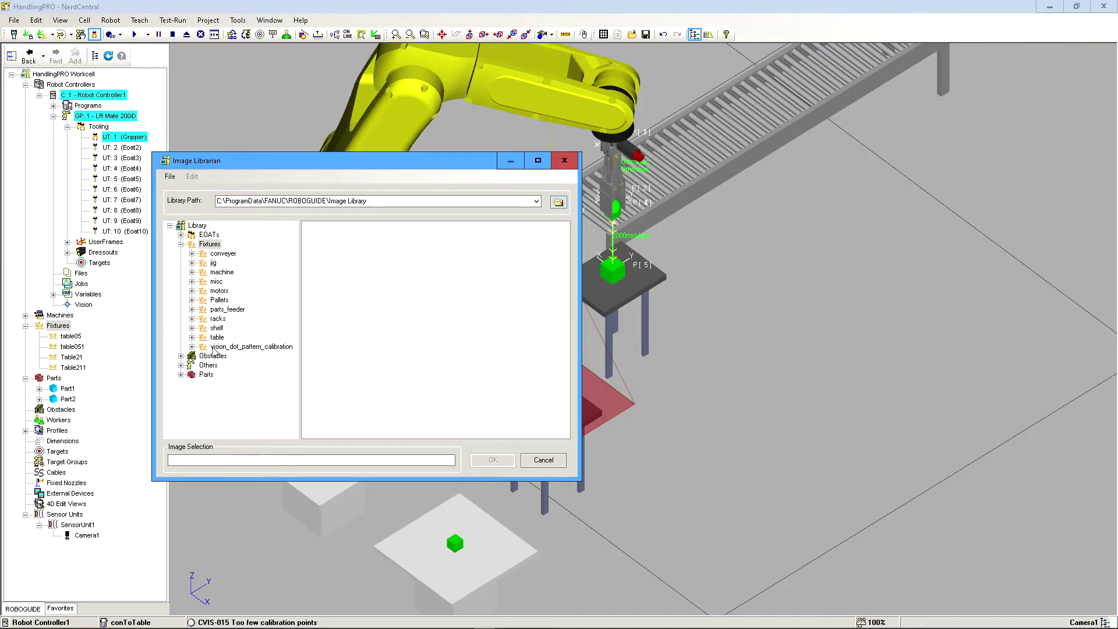
{"action": "left_click", "coordinate": [255, 347]}
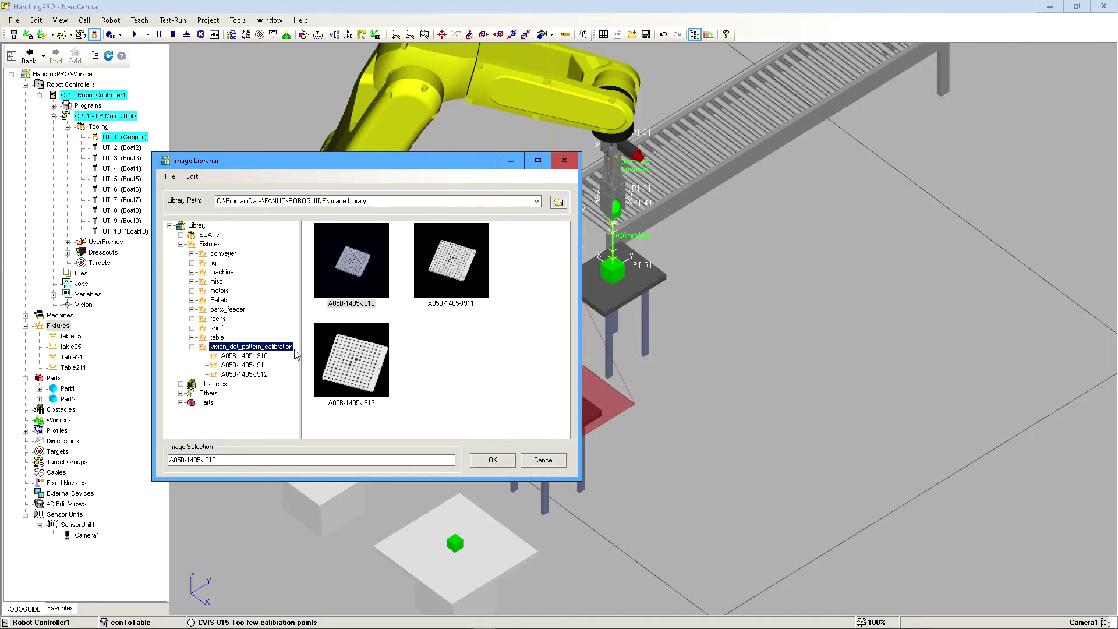
{"action": "left_click", "coordinate": [360, 266]}
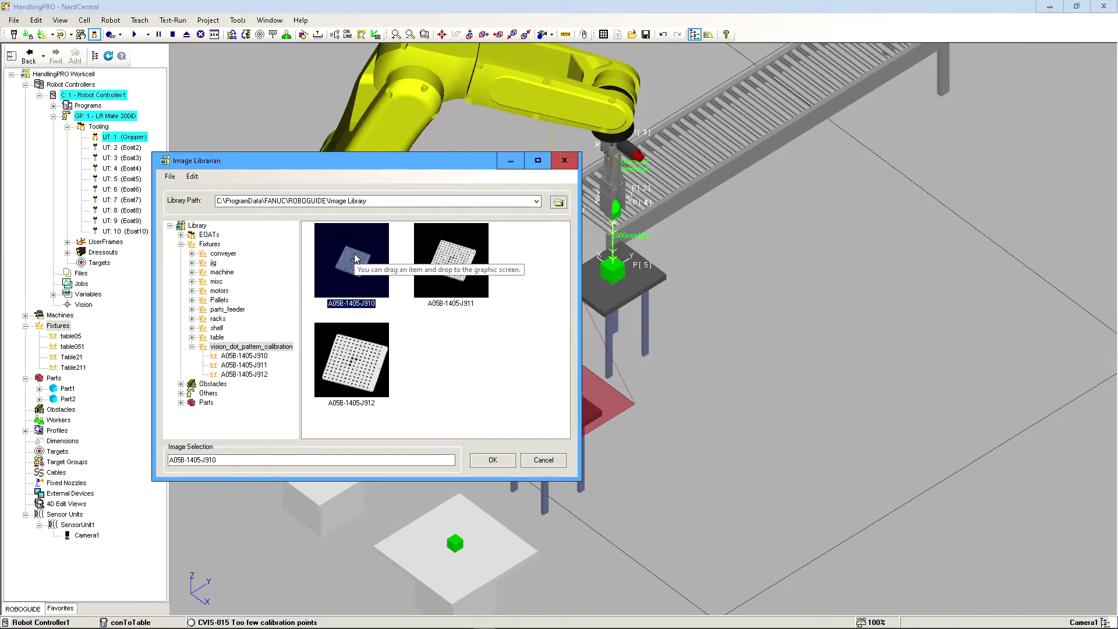
{"action": "left_click_drag", "start_coordinate": [406, 156], "coordinate": [887, 142]}
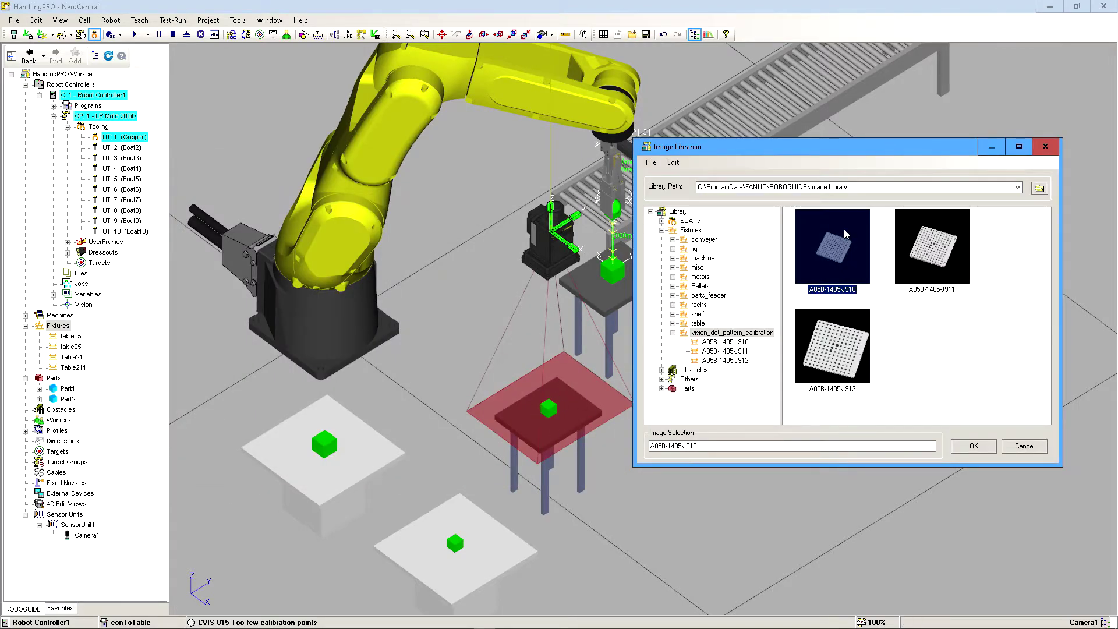
{"action": "left_click_drag", "start_coordinate": [833, 255], "coordinate": [580, 383]}
{"action": "left_click", "coordinate": [769, 399]}
- Move the A05B-1405-J910 calibration plate across the workcell and place it on the table underneath Camera1
{"action": "scroll", "coordinate": [737, 400], "scroll_direction": "down", "scroll_amount": 5}
{"action": "scroll", "coordinate": [623, 294], "scroll_direction": "down", "scroll_amount": 2}
{"action": "right_click_drag", "start_coordinate": [623, 294], "coordinate": [400, 353], "text": "ctrl"}
{"action": "left_click_drag", "start_coordinate": [960, 166], "coordinate": [449, 335]}
{"action": "right_click_drag", "start_coordinate": [449, 335], "coordinate": [423, 349]}
{"action": "left_click_drag", "start_coordinate": [414, 349], "coordinate": [541, 352]}
{"action": "right_click_drag", "start_coordinate": [540, 352], "coordinate": [506, 367]}
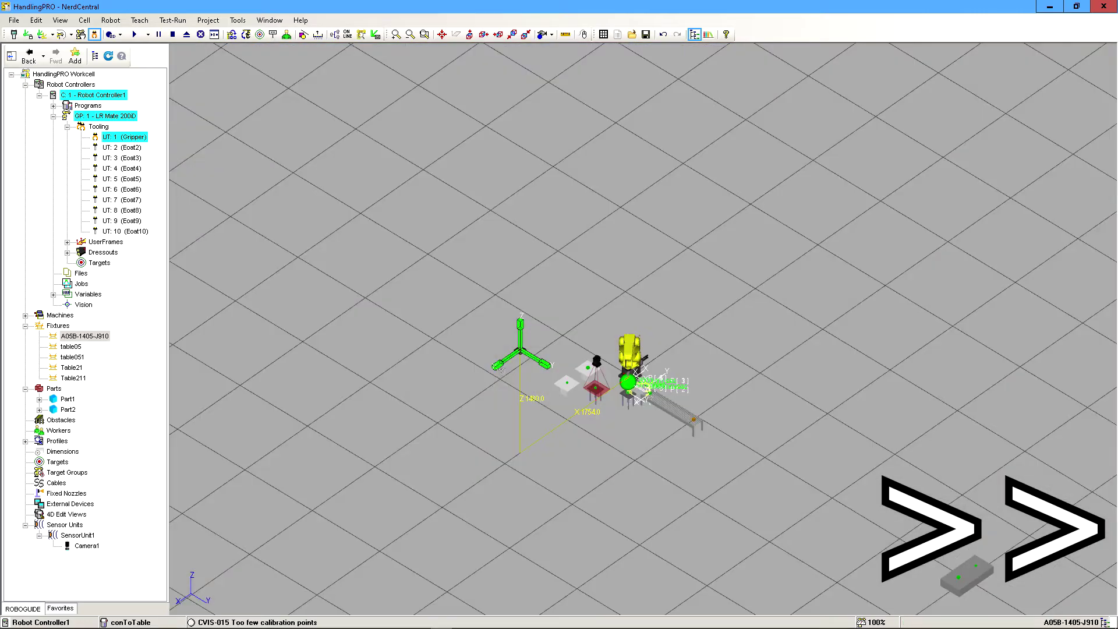
{"action": "left_click_drag", "start_coordinate": [505, 365], "coordinate": [597, 361]}
{"action": "scroll", "coordinate": [609, 395], "scroll_direction": "up", "scroll_amount": 4}
{"action": "right_click_drag", "start_coordinate": [610, 394], "coordinate": [640, 390]}
{"action": "left_click_drag", "start_coordinate": [606, 265], "coordinate": [605, 254]}
{"action": "scroll", "coordinate": [606, 256], "scroll_direction": "up", "scroll_amount": 5}
{"action": "right_click_drag", "start_coordinate": [608, 256], "coordinate": [652, 219]}
{"action": "left_click_drag", "start_coordinate": [653, 149], "coordinate": [653, 149]}
{"action": "right_click_drag", "start_coordinate": [652, 195], "coordinate": [650, 131]}
{"action": "left_click_drag", "start_coordinate": [652, 147], "coordinate": [652, 143]}
{"action": "right_click_drag", "start_coordinate": [652, 143], "coordinate": [652, 291]}
{"action": "scroll", "coordinate": [617, 117], "scroll_direction": "down", "scroll_amount": 5}
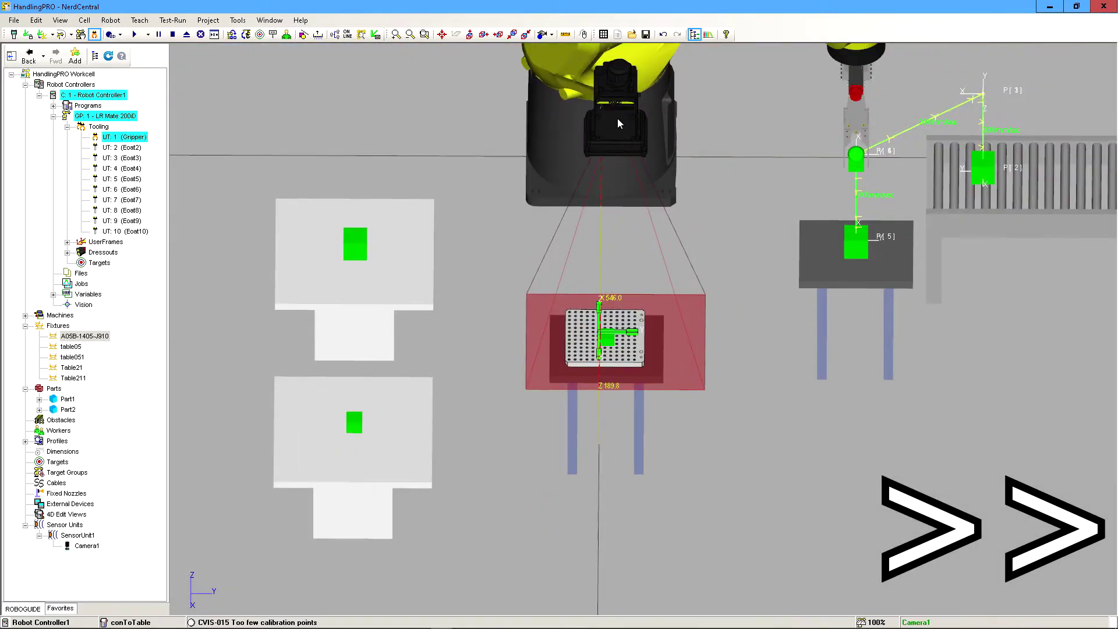
- In Camera1's settings, try focus lengths of 8, 25 and 16 mm, applying each one
{"action": "double_click", "coordinate": [617, 117]}
{"action": "left_click", "coordinate": [835, 109]}
{"action": "left_click", "coordinate": [728, 109]}
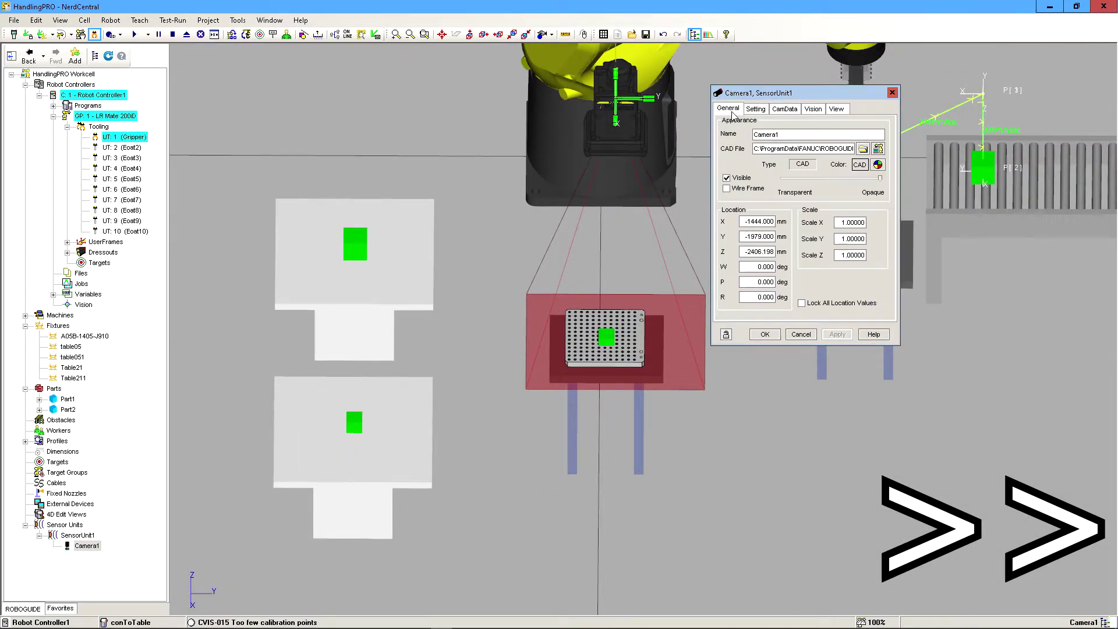
{"action": "left_click", "coordinate": [756, 108]}
{"action": "left_click", "coordinate": [812, 212]}
{"action": "left_click", "coordinate": [795, 222]}
{"action": "left_click", "coordinate": [828, 391]}
{"action": "left_click", "coordinate": [813, 212]}
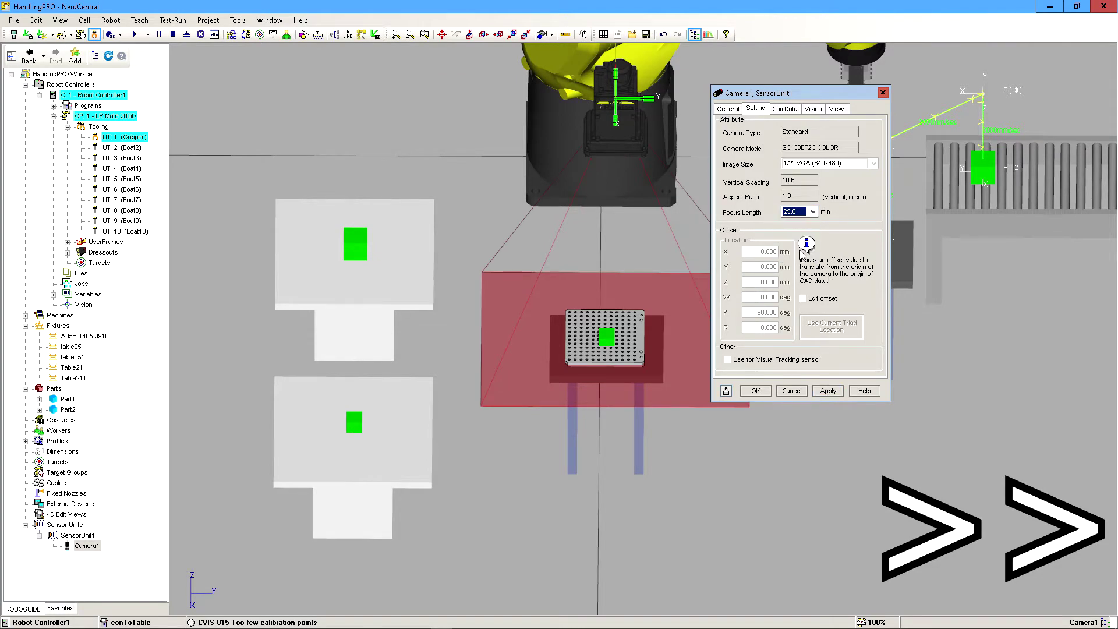
{"action": "left_click", "coordinate": [795, 250]}
{"action": "left_click", "coordinate": [827, 391]}
{"action": "left_click", "coordinate": [813, 212]}
{"action": "left_click", "coordinate": [795, 240]}
{"action": "left_click", "coordinate": [824, 389]}
- Try a 12 mm focus length for Camera1 and set it to 25 mm
{"action": "scroll", "coordinate": [655, 331], "scroll_direction": "up", "scroll_amount": 4}
{"action": "scroll", "coordinate": [655, 333], "scroll_direction": "down", "scroll_amount": 3}
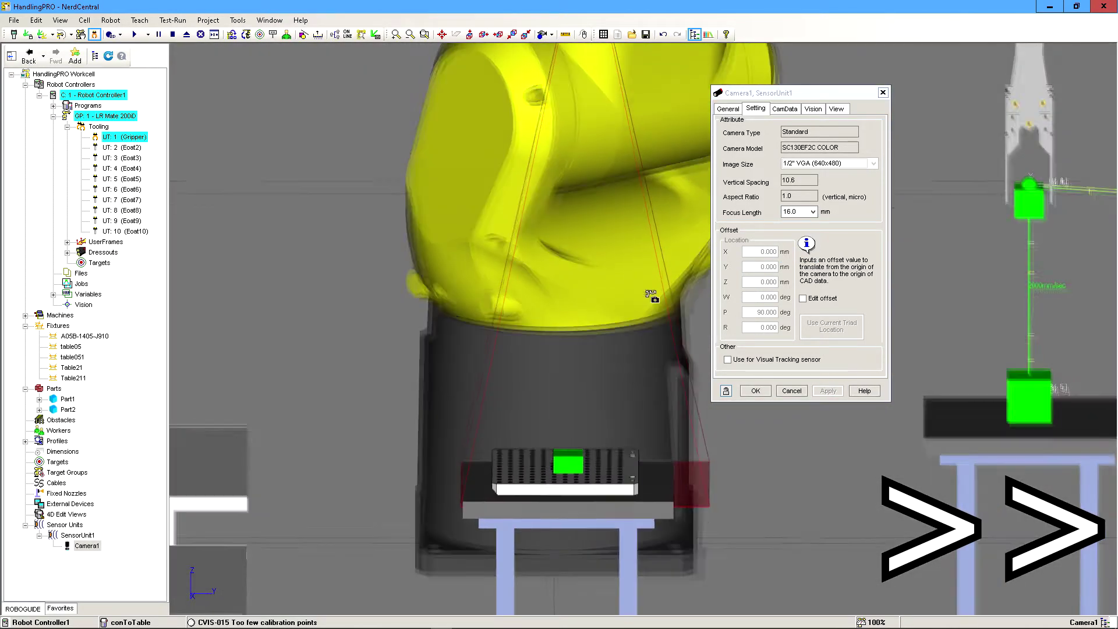
{"action": "left_click", "coordinate": [799, 211]}
{"action": "left_click", "coordinate": [798, 223]}
{"action": "left_click", "coordinate": [800, 211]}
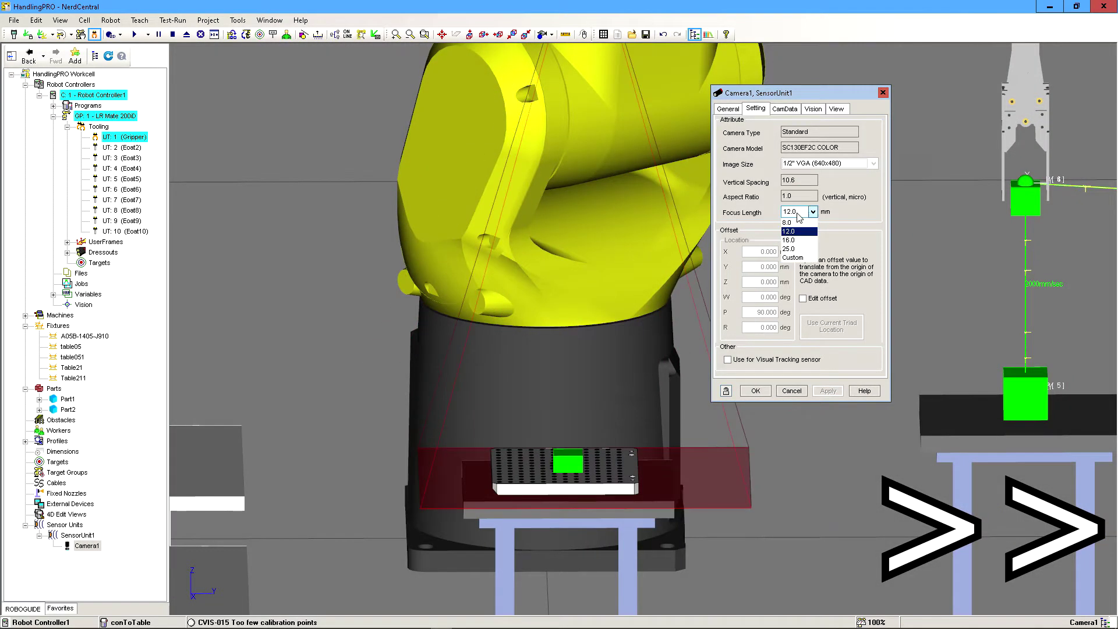
{"action": "left_click", "coordinate": [790, 249]}
- Move Camera1 vertically so its view plane meets the calibration plate, and open the plate's properties
{"action": "right_click_drag", "start_coordinate": [655, 327], "coordinate": [629, 137]}
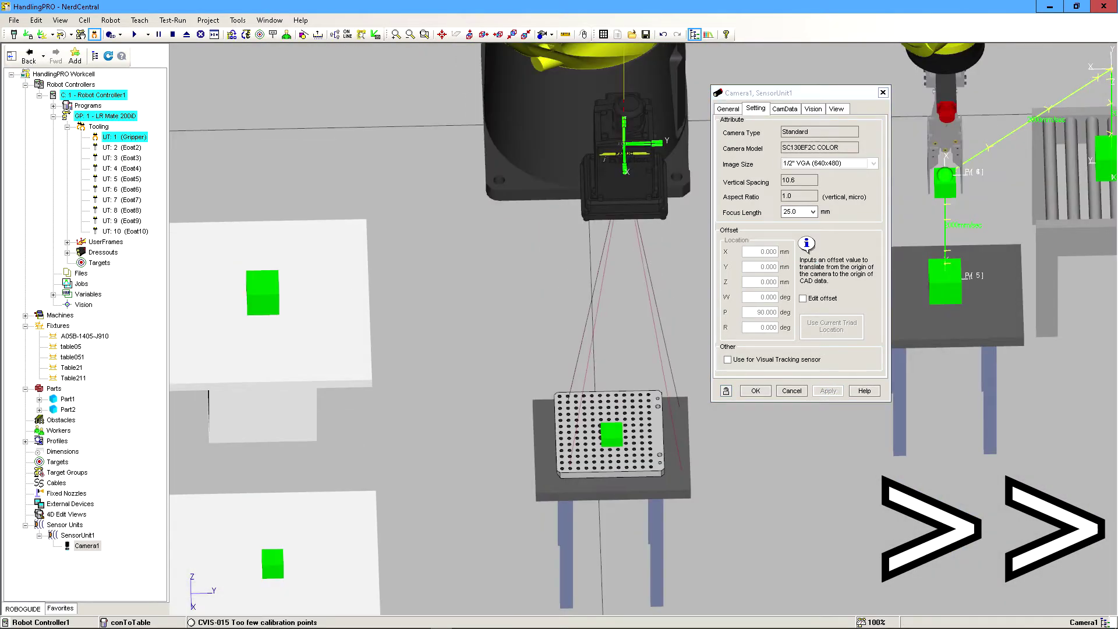
{"action": "left_click_drag", "start_coordinate": [630, 137], "coordinate": [640, 120]}
{"action": "right_click_drag", "start_coordinate": [641, 174], "coordinate": [609, 244]}
{"action": "left_click_drag", "start_coordinate": [604, 117], "coordinate": [603, 127]}
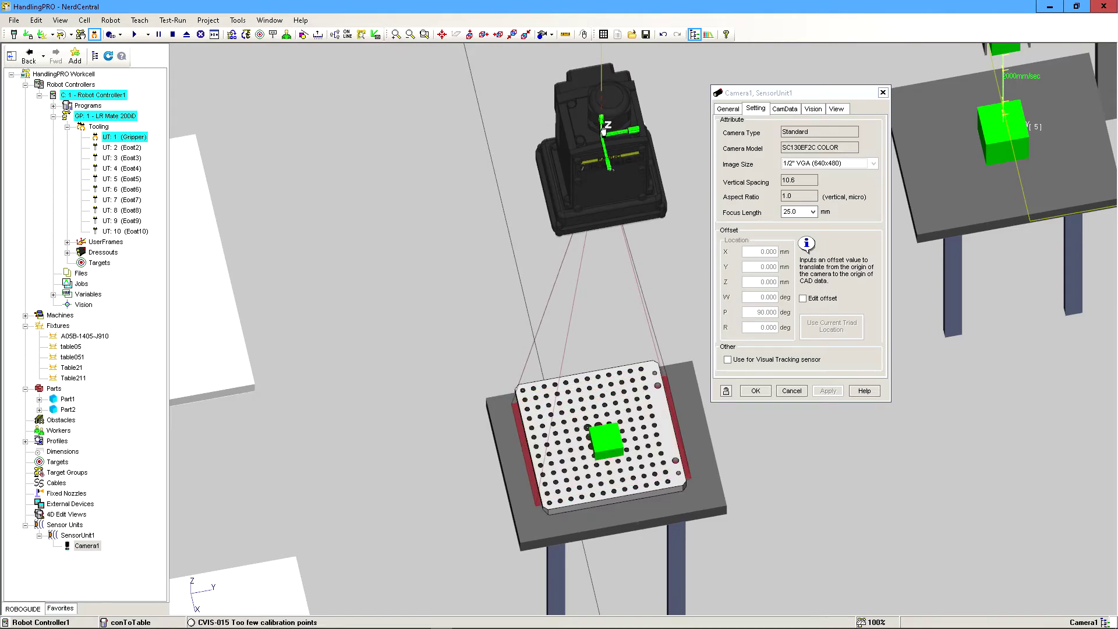
{"action": "double_click", "coordinate": [633, 491]}
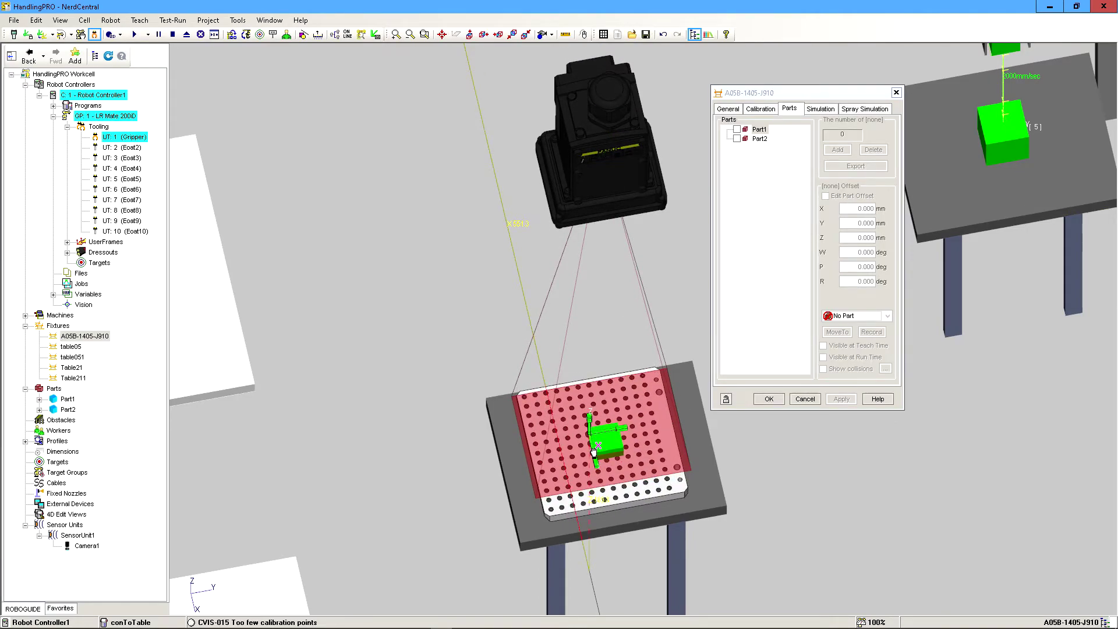
{"action": "right_click_drag", "start_coordinate": [585, 455], "coordinate": [510, 484]}
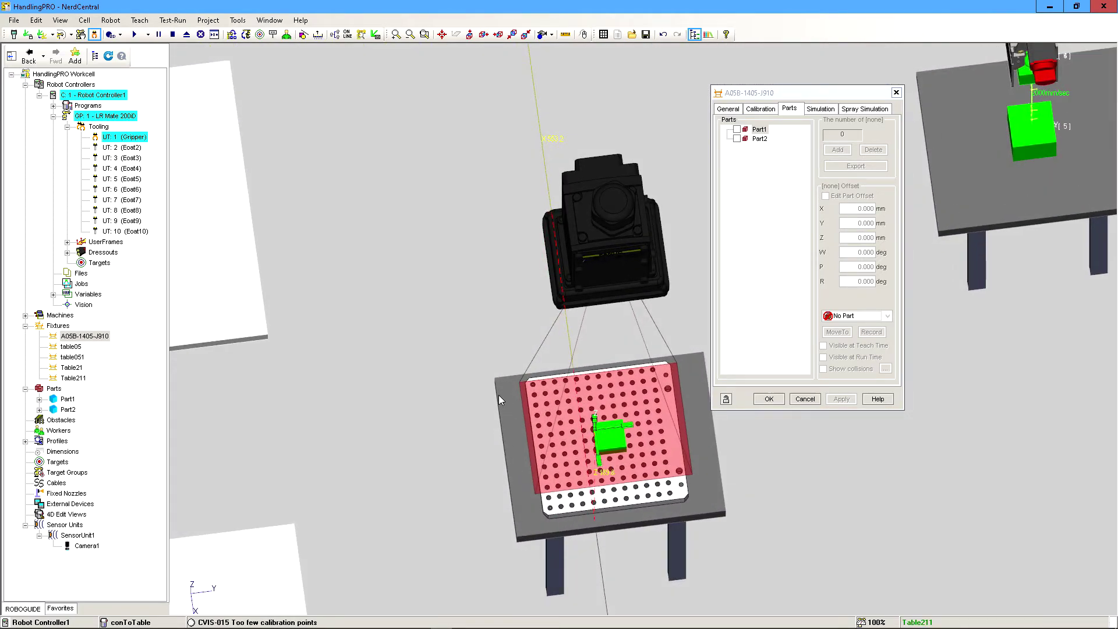
- Give Camera1 a custom focus length of 20 mm and apply it
{"action": "double_click", "coordinate": [659, 275]}
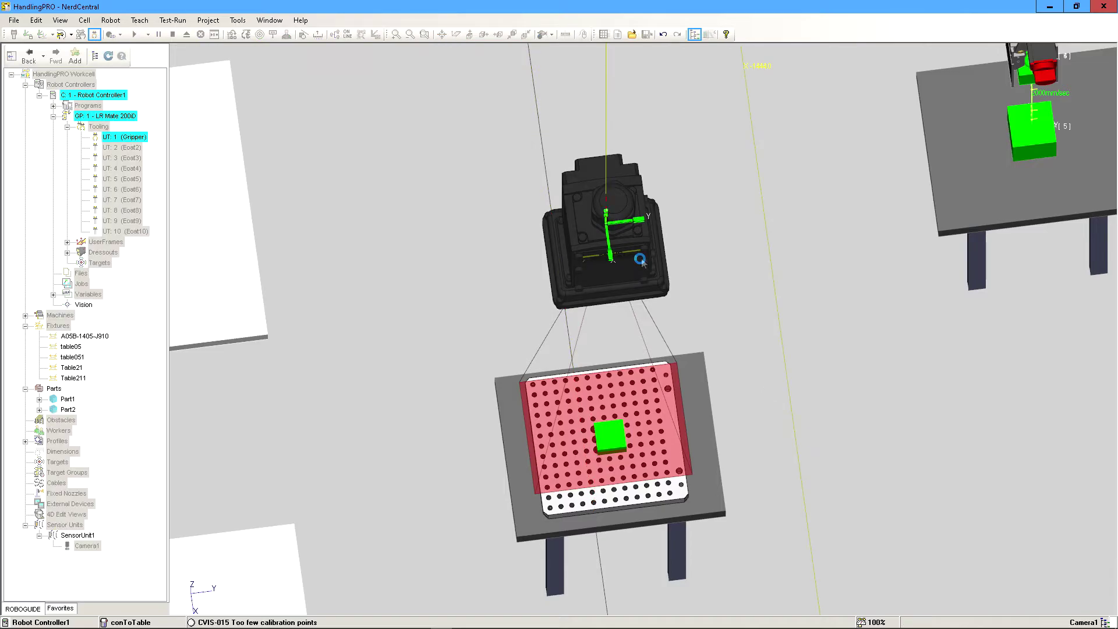
{"action": "left_click", "coordinate": [800, 213]}
{"action": "left_click", "coordinate": [799, 247]}
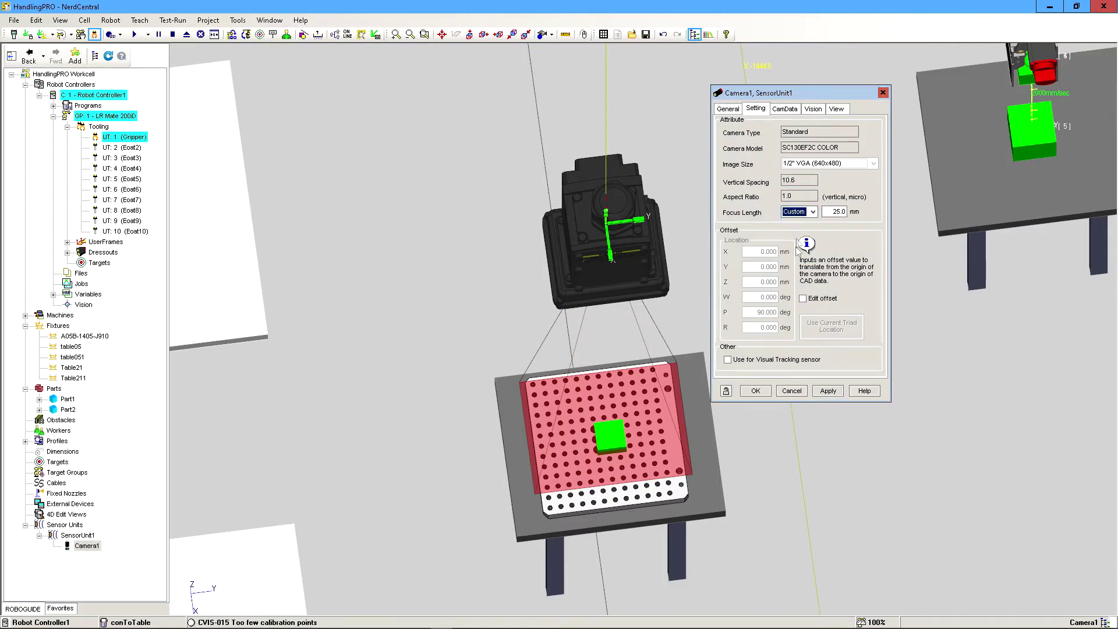
{"action": "scroll", "coordinate": [815, 208], "scroll_direction": "up", "scroll_amount": 1}
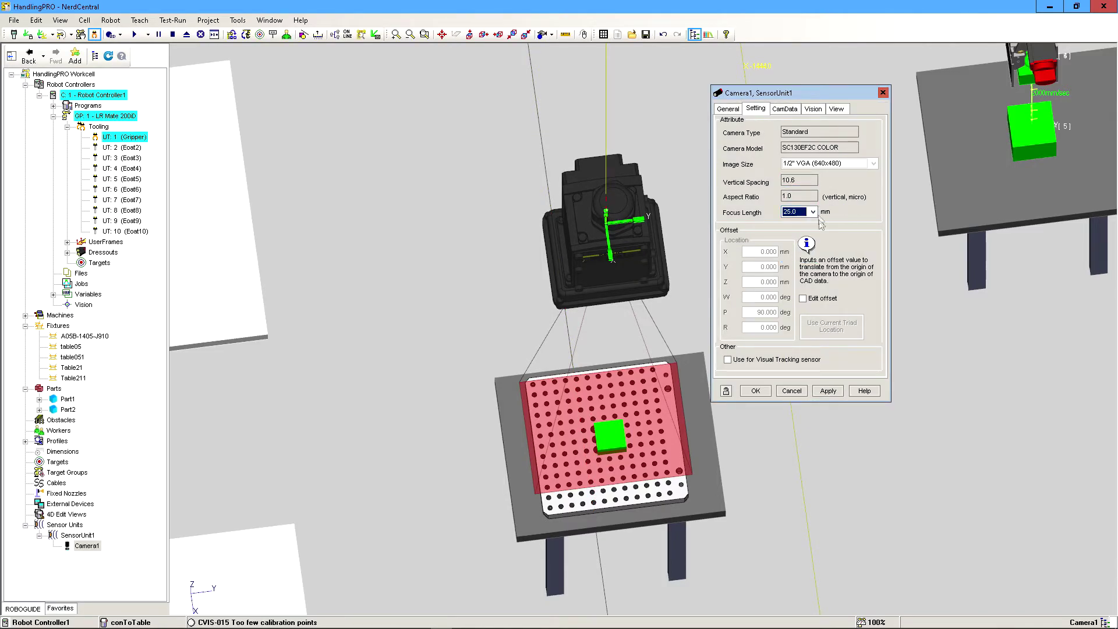
{"action": "left_click", "coordinate": [810, 214]}
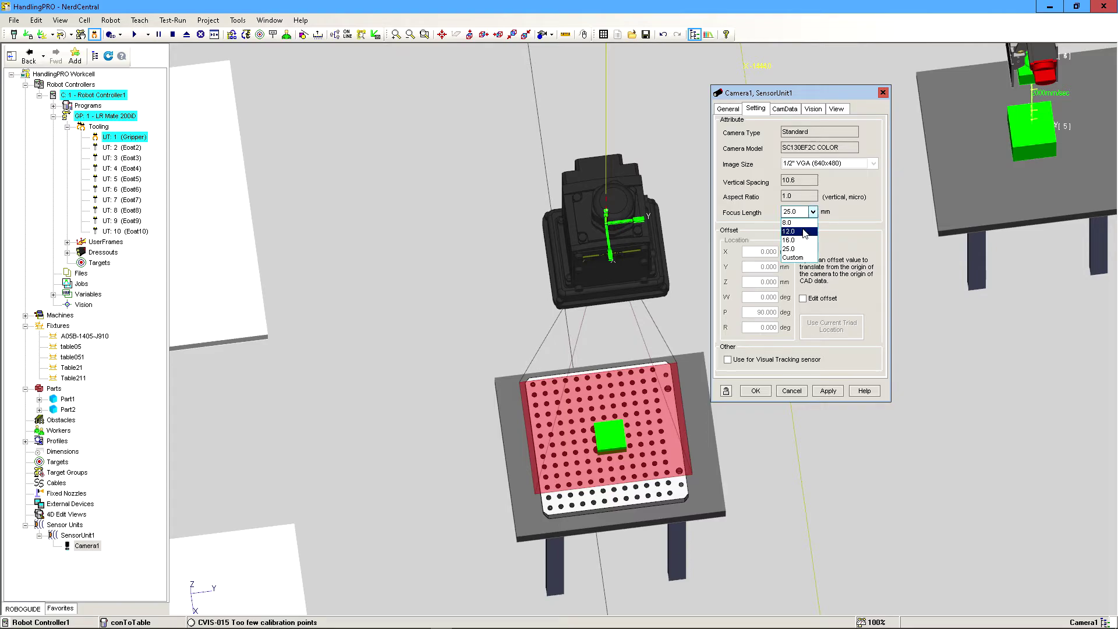
{"action": "left_click", "coordinate": [799, 258]}
{"action": "double_click", "coordinate": [836, 212]}
{"action": "type", "text": "20"}
{"action": "left_click", "coordinate": [828, 391]}
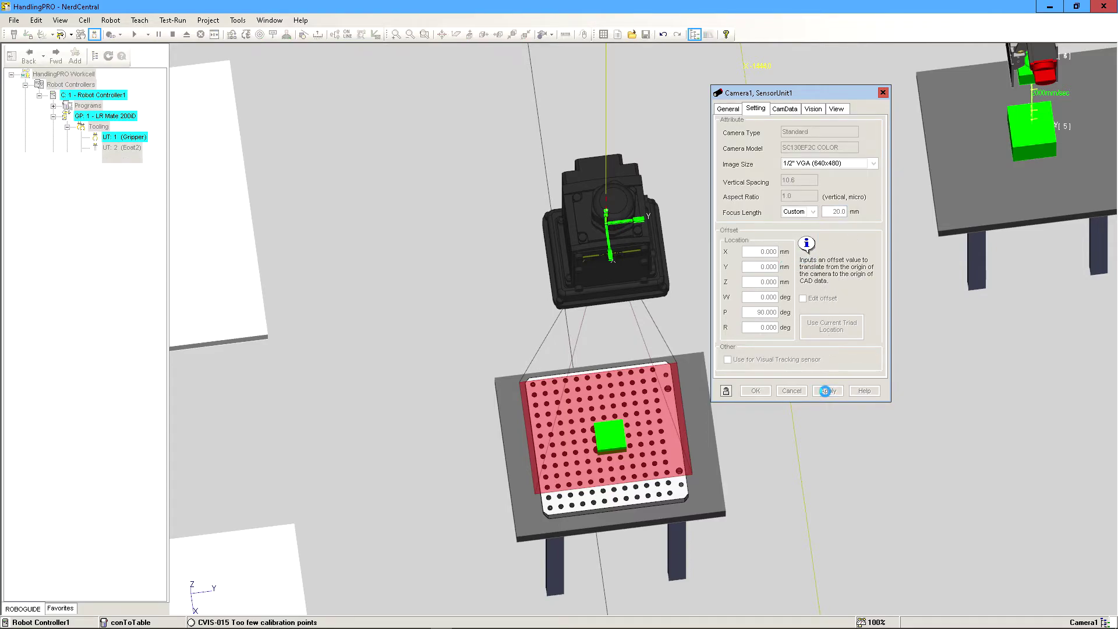
- Fine-tune Camera1's height along Z so its view plane sits level with the calibration plate on the table
{"action": "right_click_drag", "start_coordinate": [692, 437], "coordinate": [664, 347]}
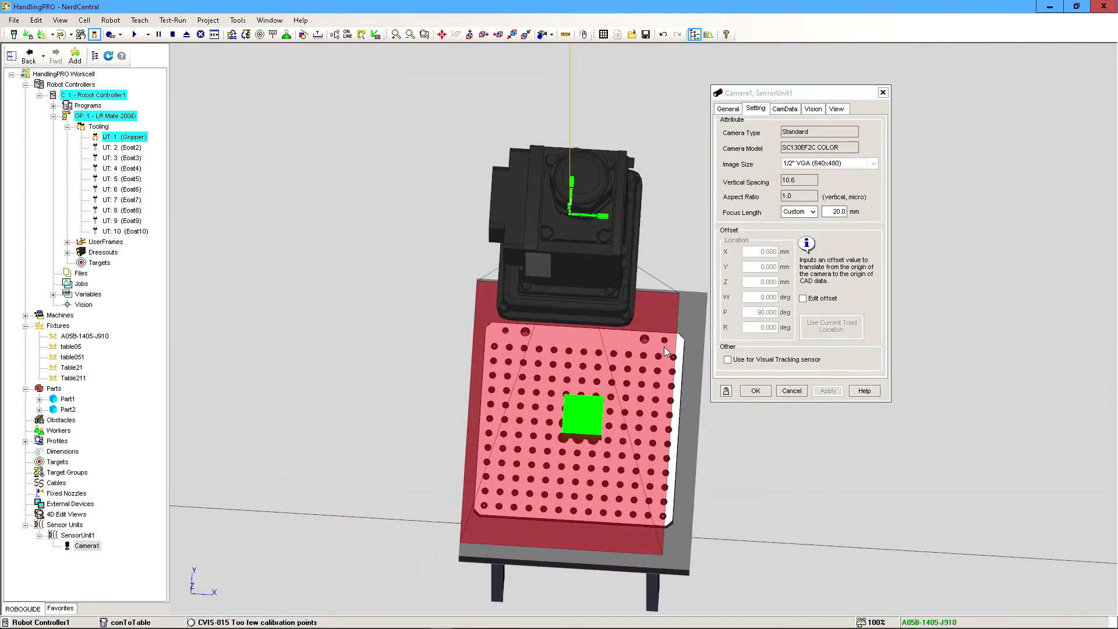
{"action": "right_click_drag", "start_coordinate": [582, 204], "coordinate": [639, 302]}
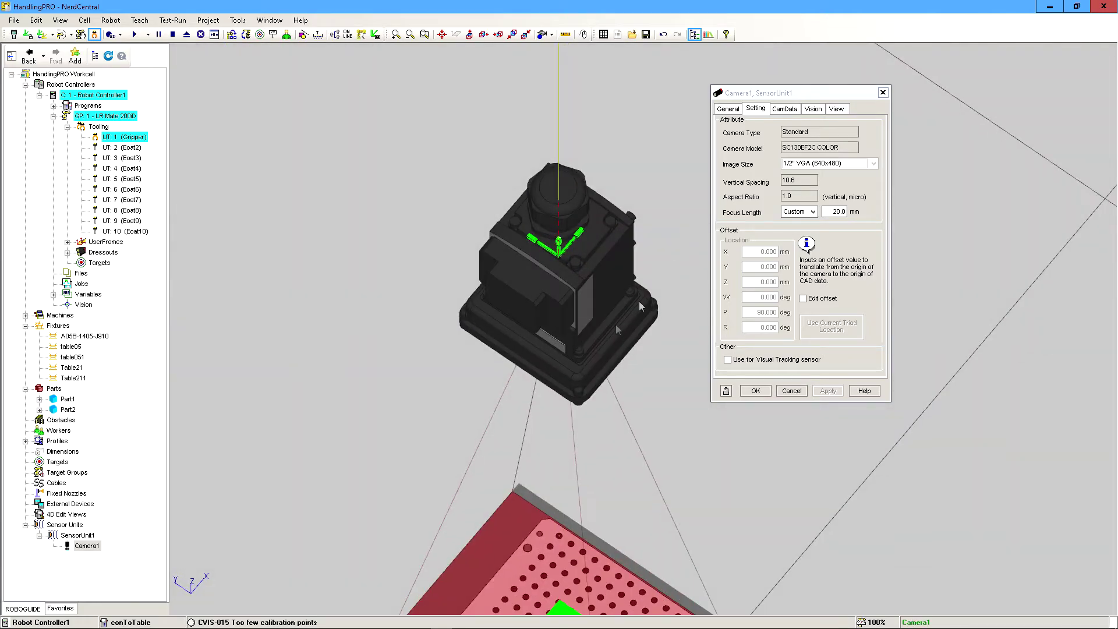
{"action": "left_click_drag", "start_coordinate": [558, 255], "coordinate": [561, 263]}
{"action": "right_click_drag", "start_coordinate": [561, 263], "coordinate": [404, 341]}
{"action": "scroll", "coordinate": [530, 142], "scroll_direction": "down", "scroll_amount": 3}
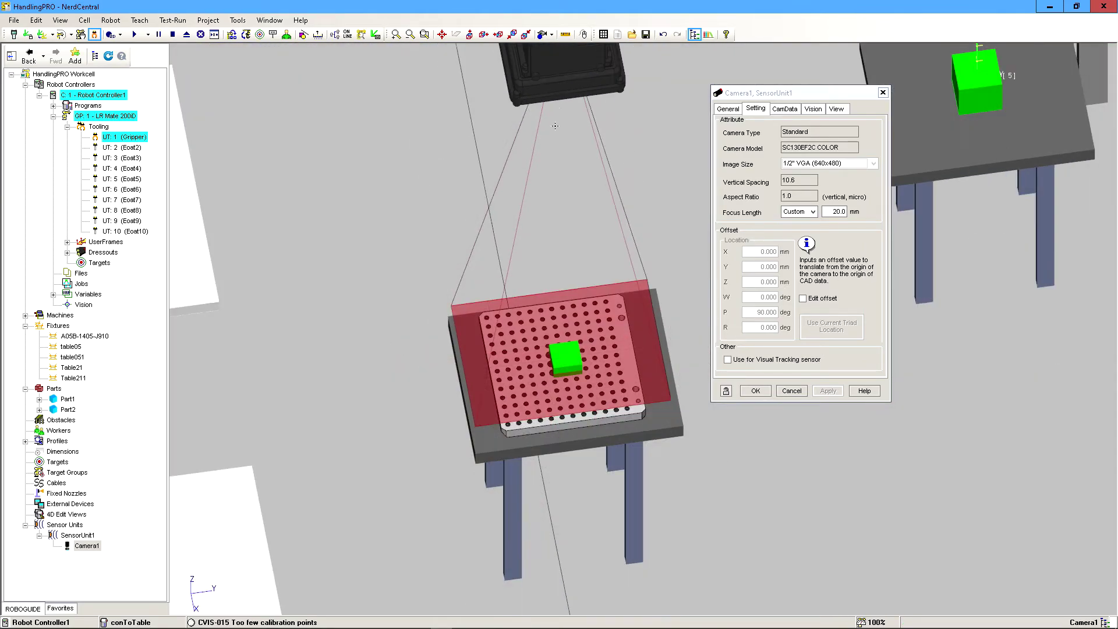
{"action": "left_click", "coordinate": [571, 87]}
{"action": "middle_click_drag", "start_coordinate": [582, 150], "coordinate": [580, 226]}
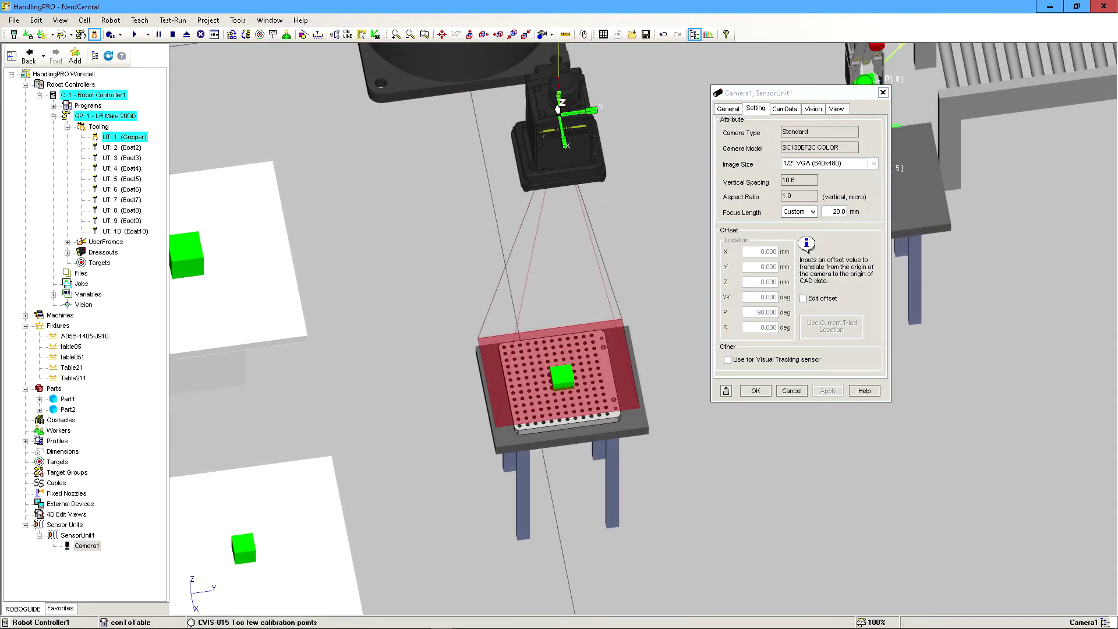
{"action": "left_click_drag", "start_coordinate": [560, 110], "coordinate": [560, 110]}
{"action": "right_click_drag", "start_coordinate": [560, 109], "coordinate": [550, 80]}
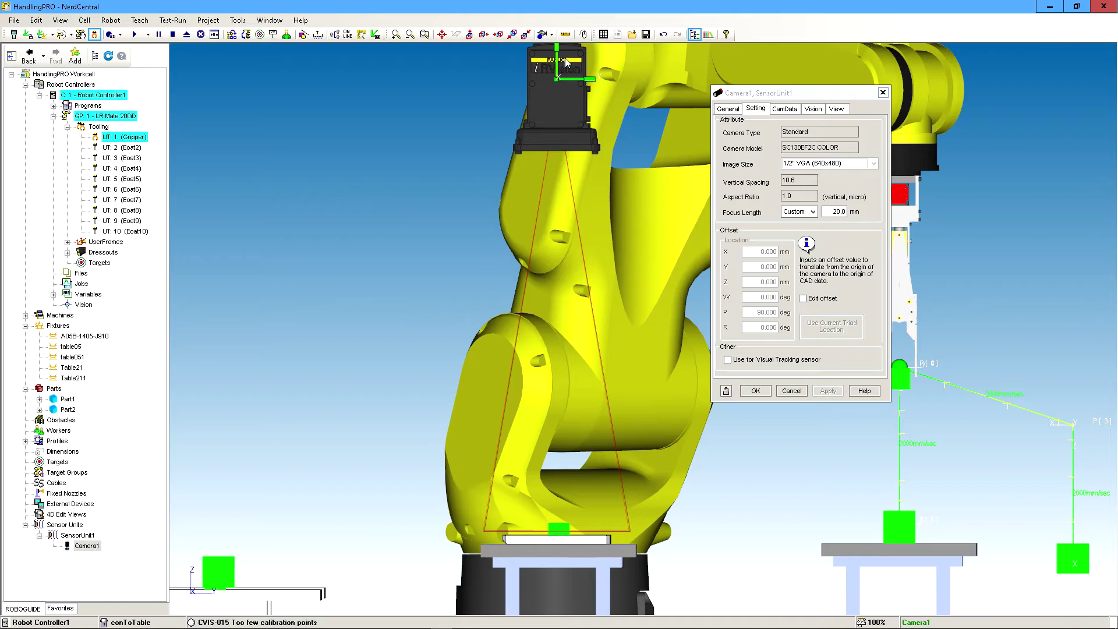
{"action": "left_click_drag", "start_coordinate": [556, 62], "coordinate": [562, 66]}
{"action": "right_click_drag", "start_coordinate": [561, 67], "coordinate": [672, 274]}
{"action": "scroll", "coordinate": [569, 265], "scroll_direction": "up", "scroll_amount": 2}
{"action": "scroll", "coordinate": [570, 265], "scroll_direction": "down", "scroll_amount": 3}
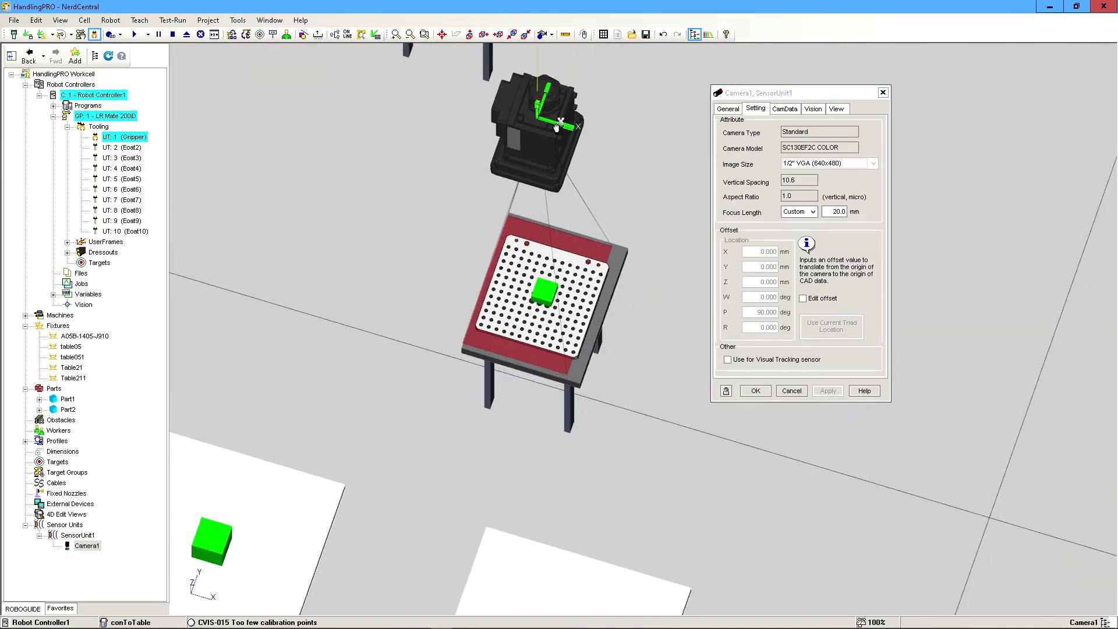
- Shift Camera1 along X to center its view over the calibration plate and accept the camera settings
{"action": "left_click_drag", "start_coordinate": [557, 127], "coordinate": [562, 129]}
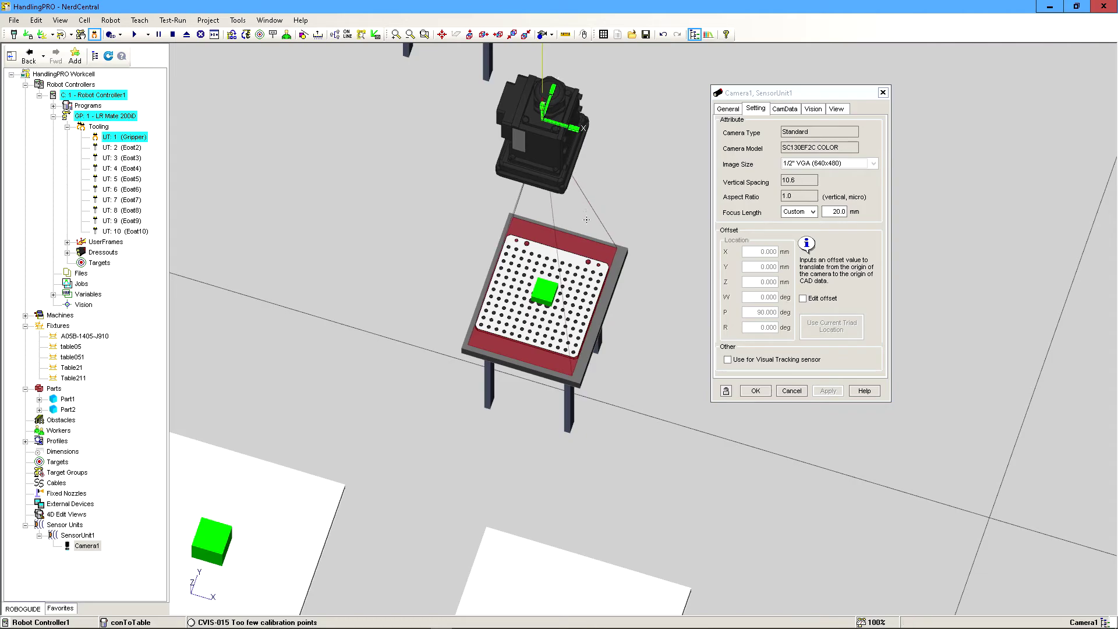
{"action": "right_click_drag", "start_coordinate": [586, 220], "coordinate": [441, 221]}
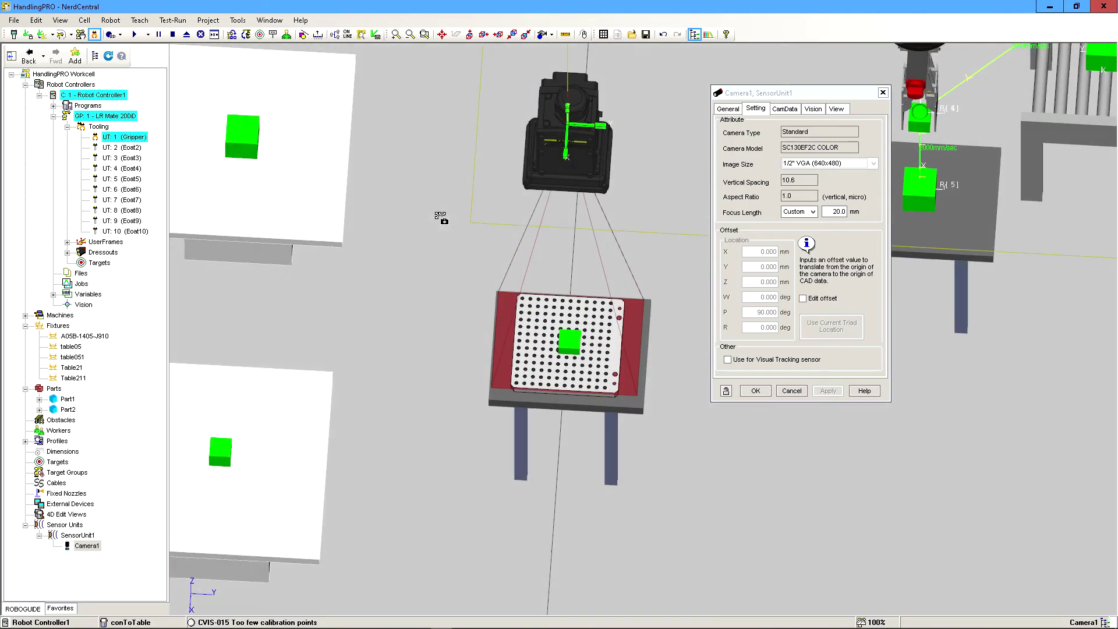
{"action": "left_click", "coordinate": [755, 390]}
- Hide Part2 on Table211 at teach time so the calibration plate is unobstructed, keeping it visible at run time
{"action": "double_click", "coordinate": [627, 414]}
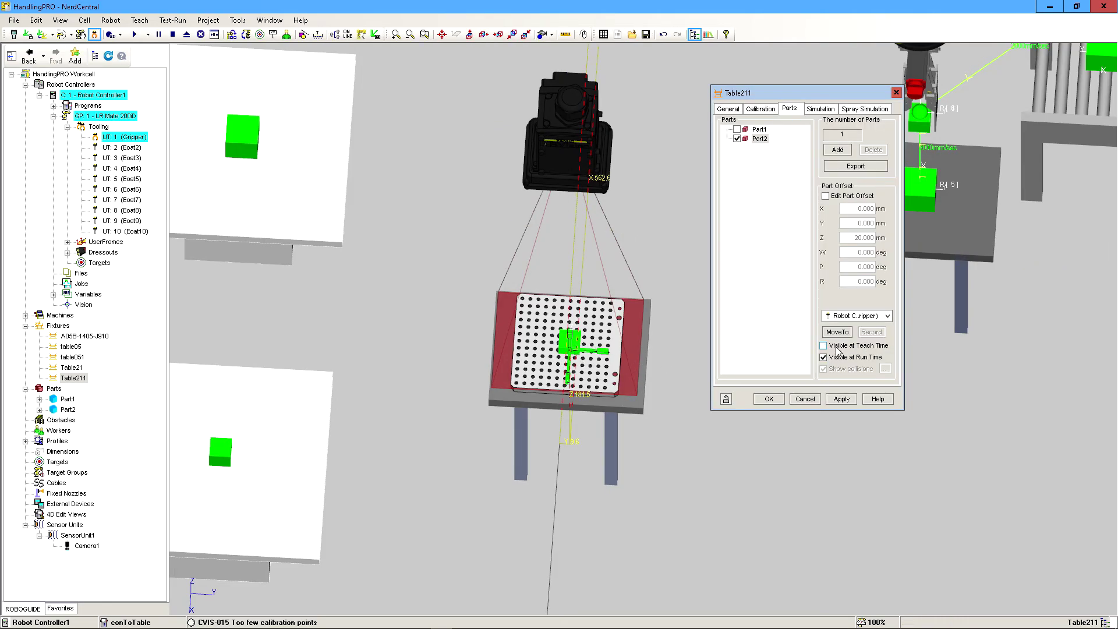
{"action": "left_click", "coordinate": [841, 400]}
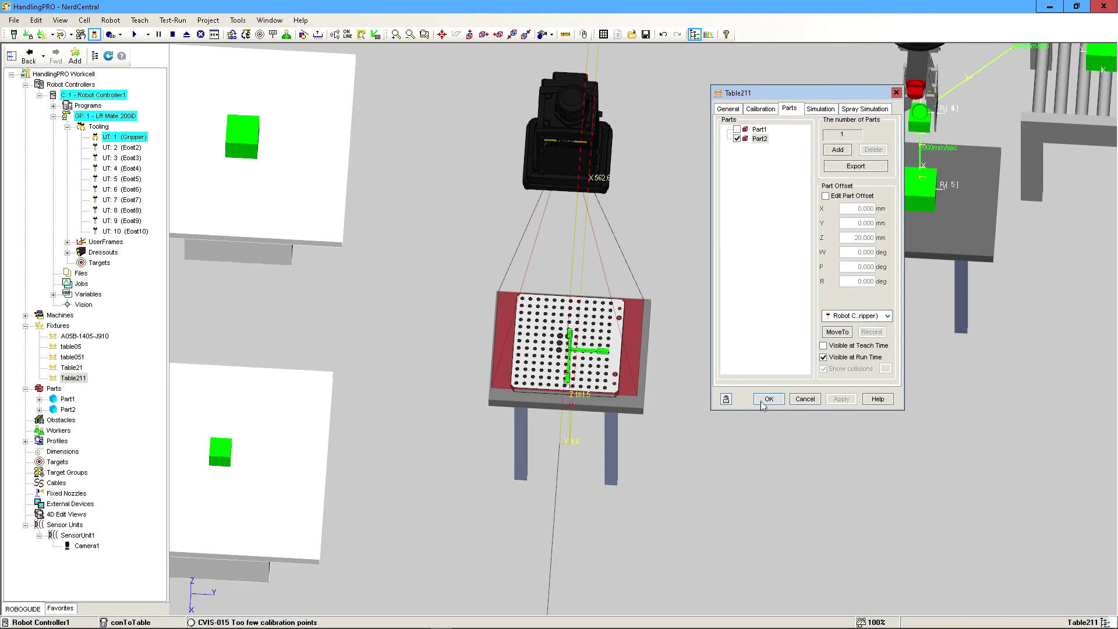
{"action": "left_click", "coordinate": [760, 399]}
{"action": "right_click_drag", "start_coordinate": [645, 394], "coordinate": [634, 405]}
{"action": "right_click_drag", "start_coordinate": [659, 350], "coordinate": [628, 397]}
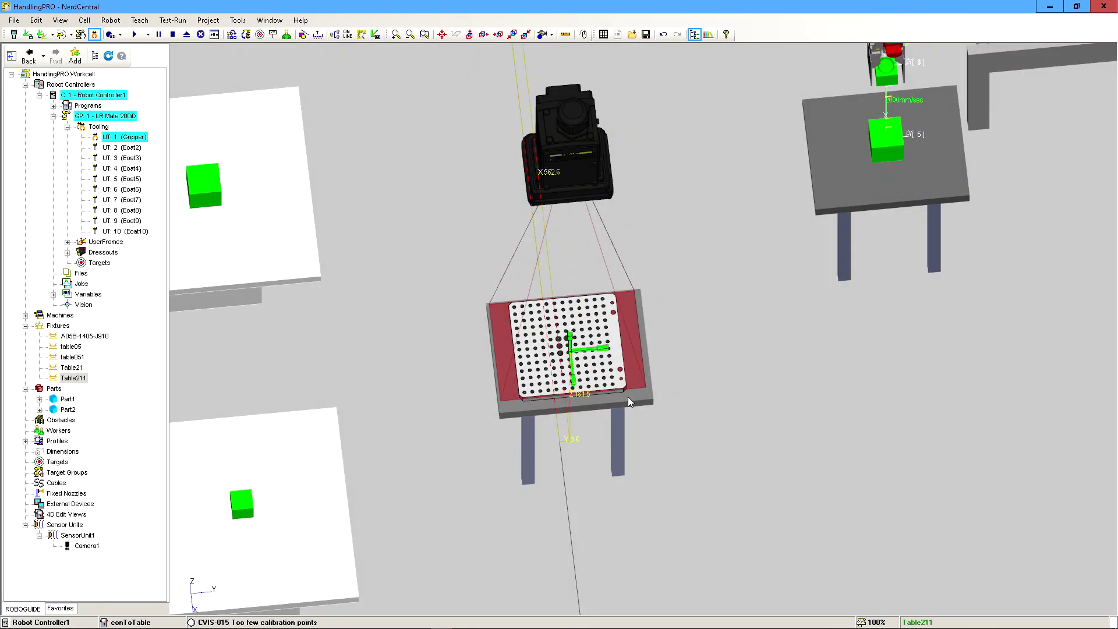
{"action": "scroll", "coordinate": [718, 389], "scroll_direction": "down", "scroll_amount": 3}
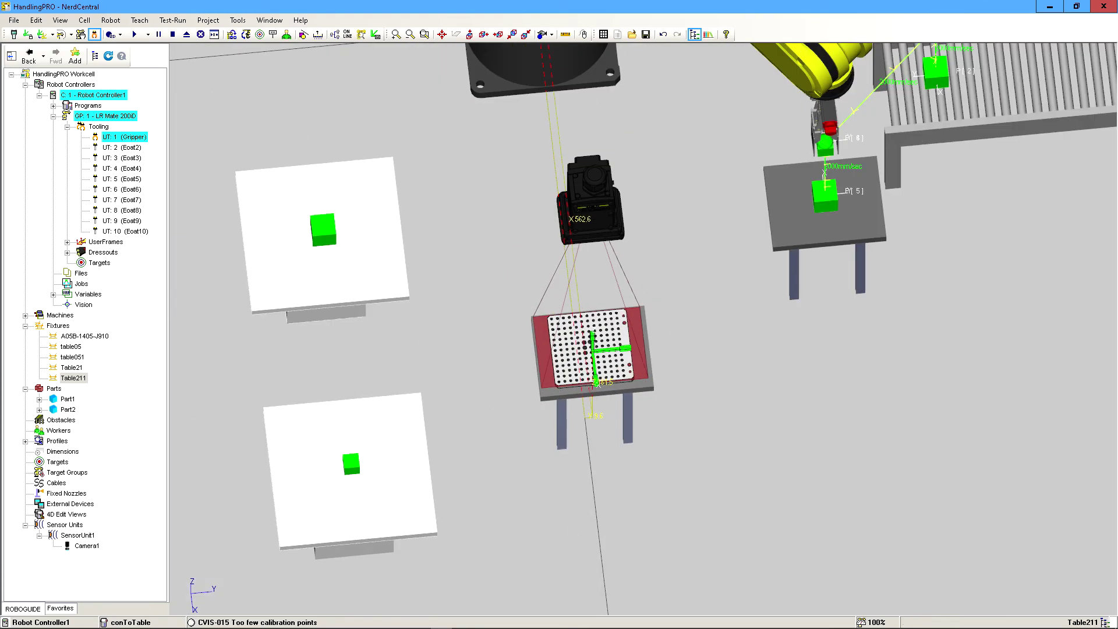